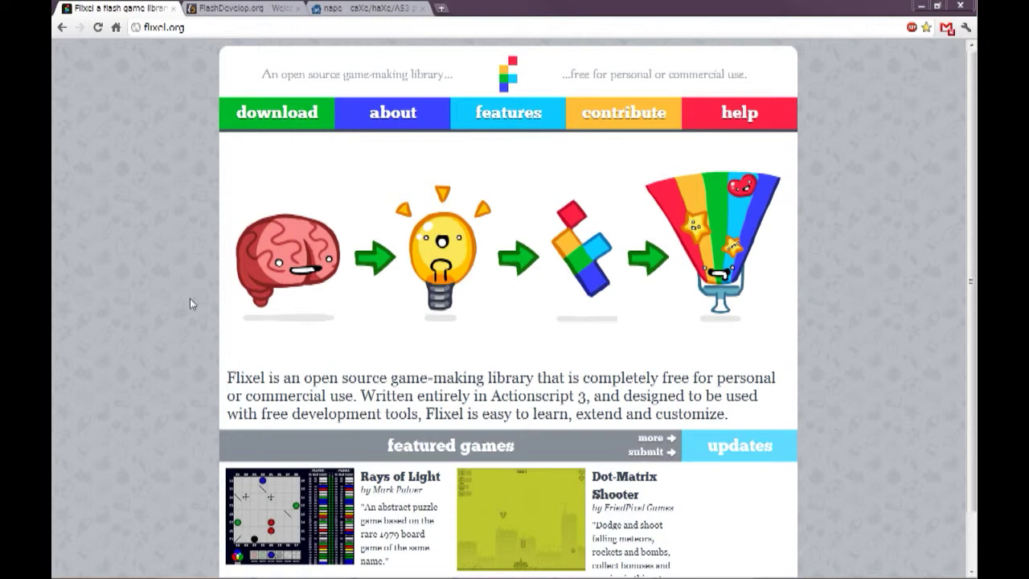
# Open the download page from the flixel.org navigation bar
pyautogui.scroll(-2, 191, 299)
pyautogui.scroll(2, 192, 297)
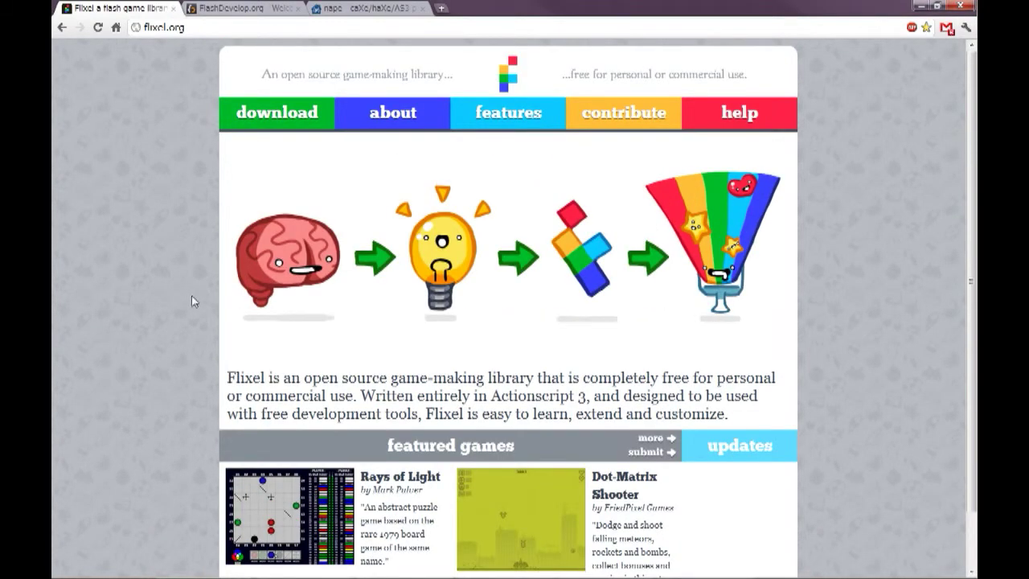
pyautogui.scroll(-2, 178, 322)
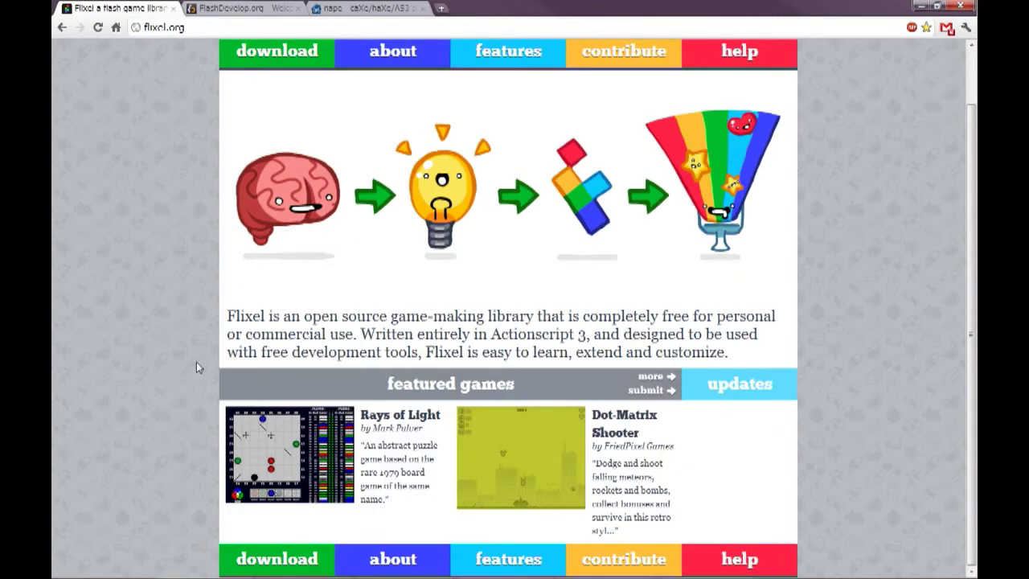
pyautogui.scroll(2, 196, 367)
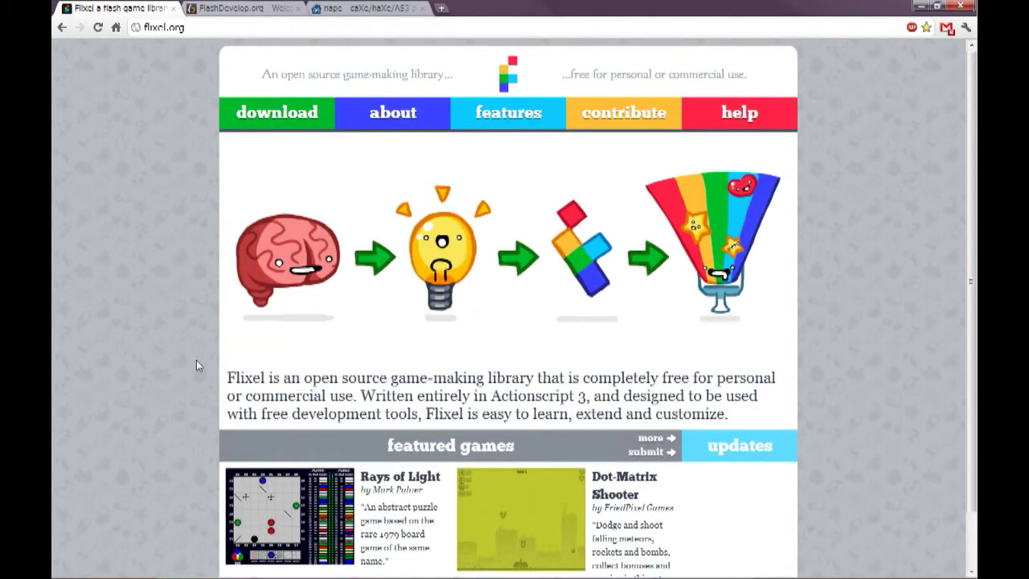
pyautogui.scroll(-2, 196, 366)
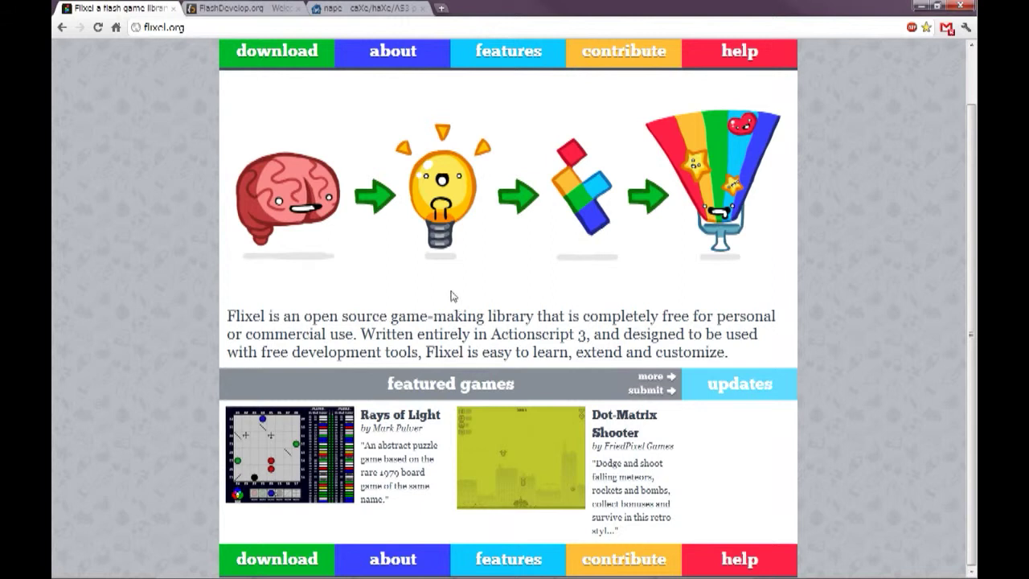
pyautogui.scroll(2, 451, 297)
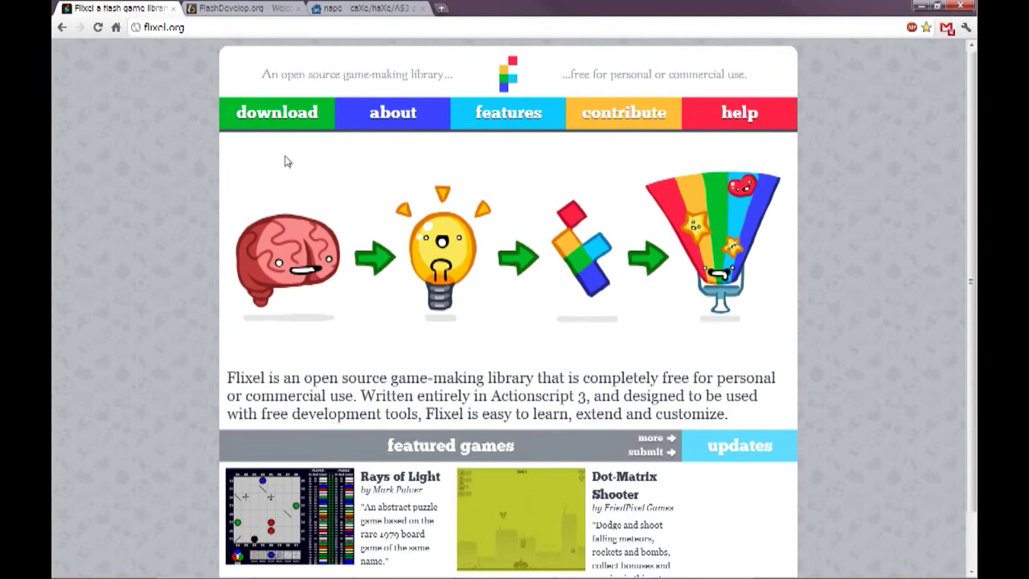
pyautogui.click(268, 117)
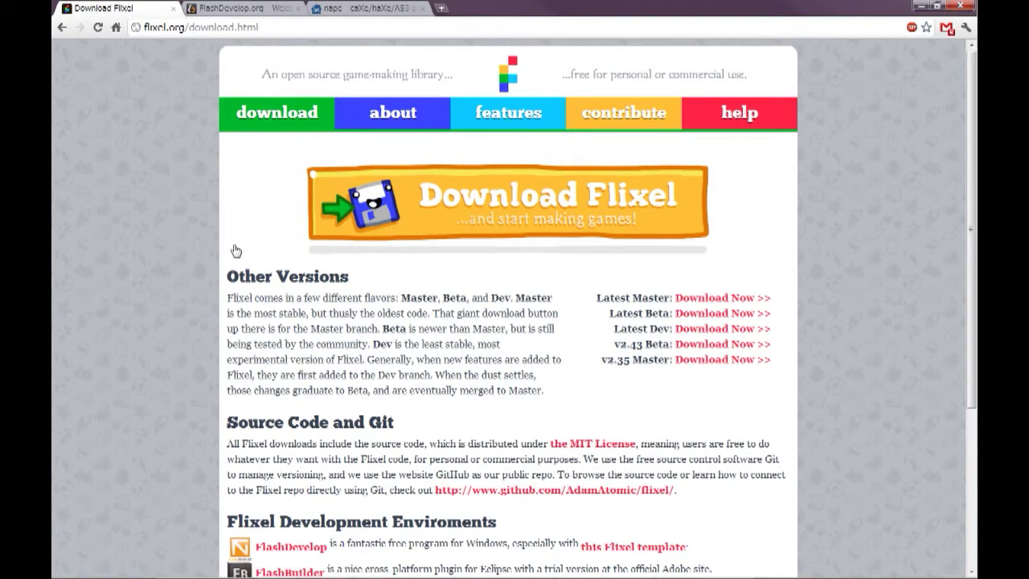
# Scroll down to the development environments and other resources lists, highlighting them briefly
pyautogui.scroll(-3, 235, 251)
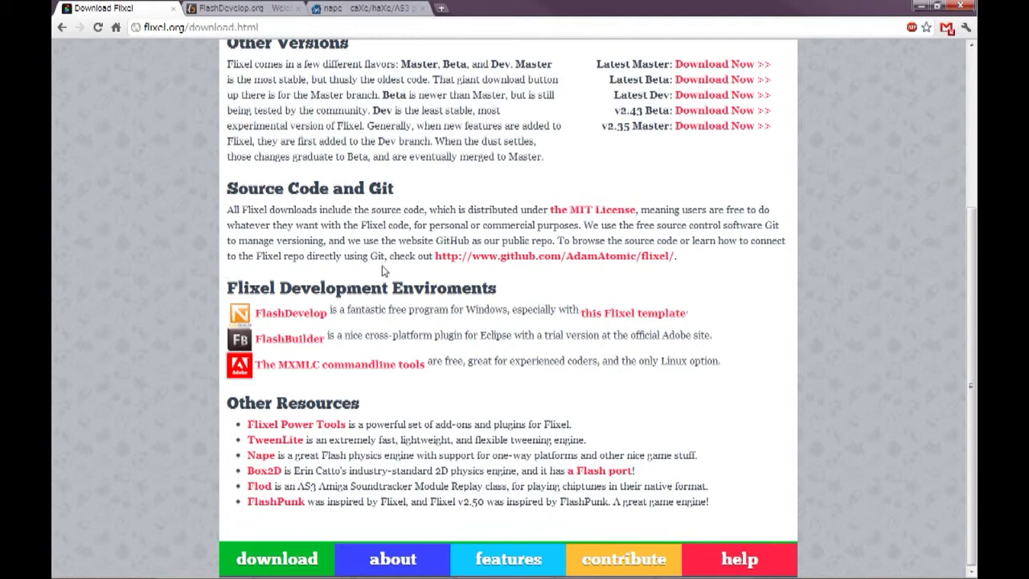
pyautogui.moveTo(226, 290); pyautogui.dragTo(760, 502)
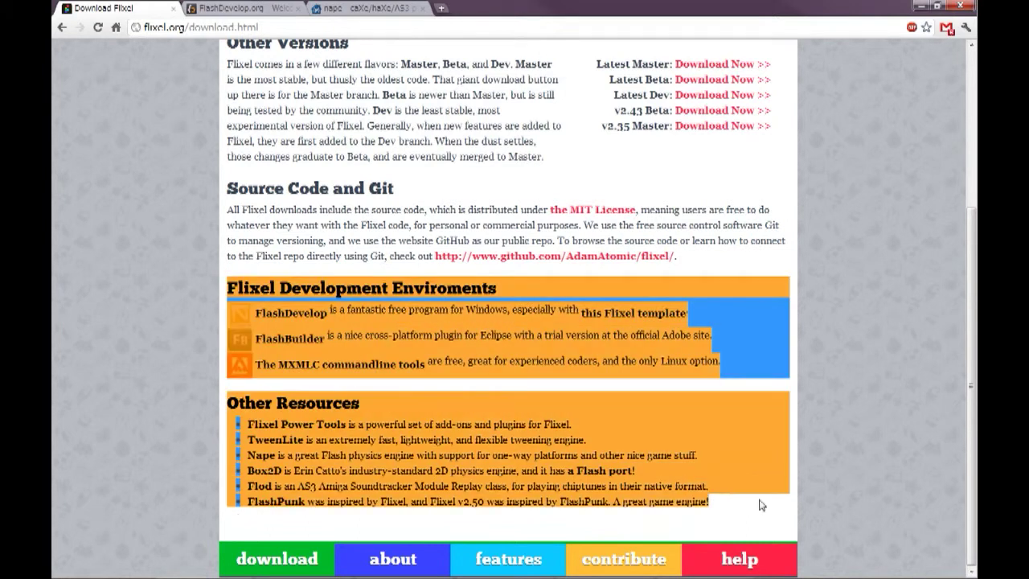
pyautogui.click(501, 354)
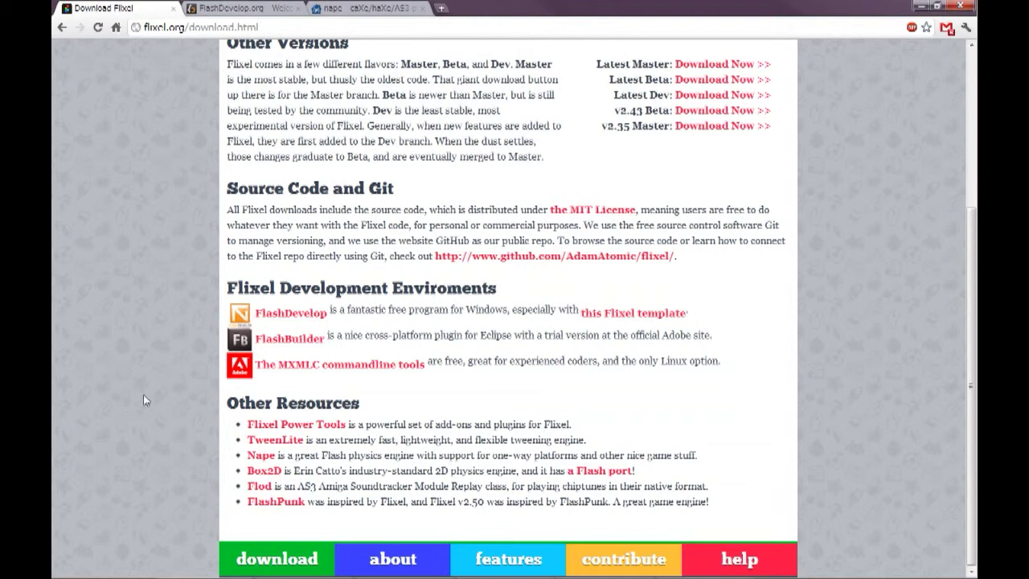
pyautogui.moveTo(283, 293); pyautogui.dragTo(518, 296)
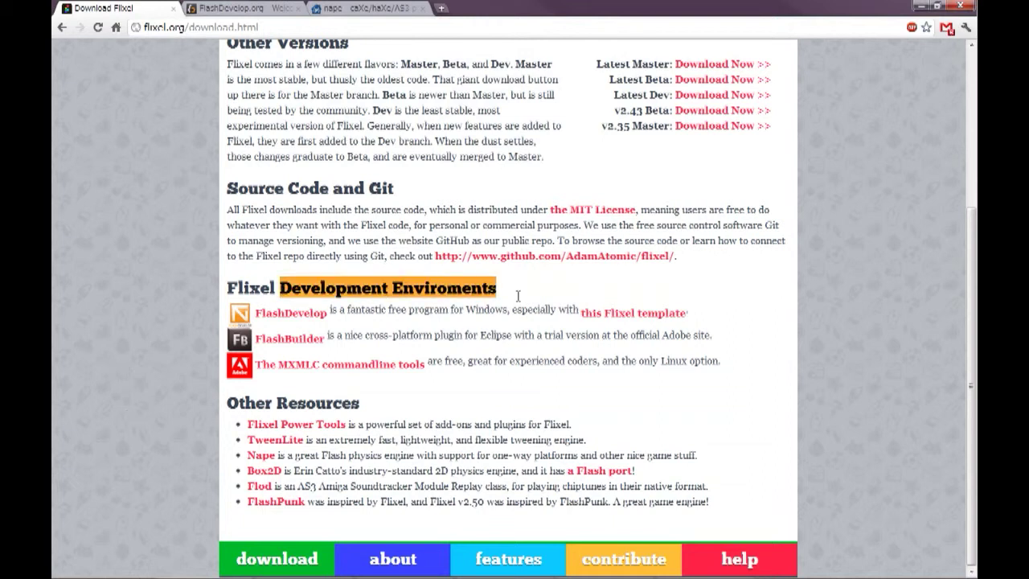
pyautogui.click(513, 329)
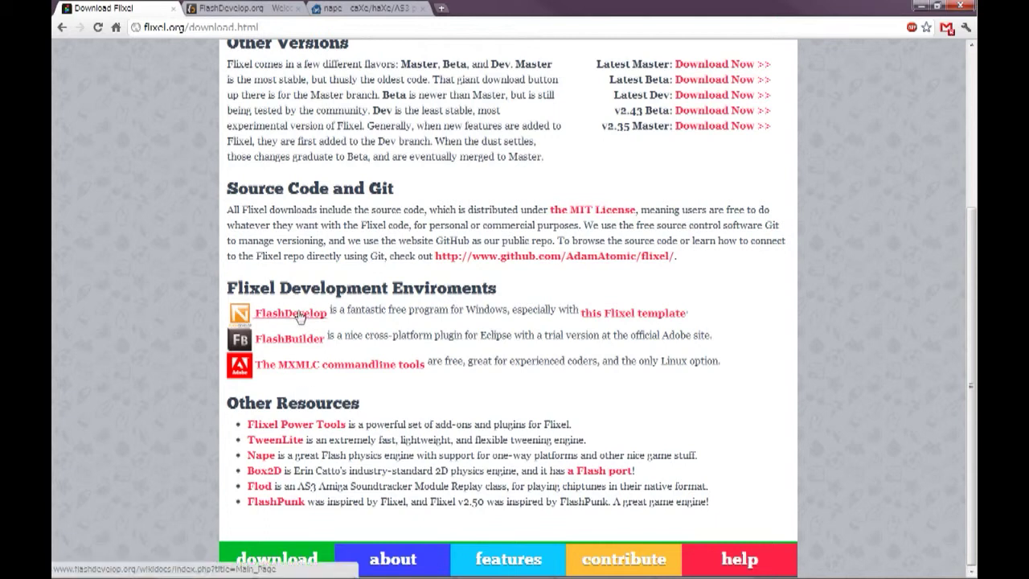
pyautogui.moveTo(390, 313); pyautogui.dragTo(455, 313)
pyautogui.click(494, 310)
pyautogui.doubleClick(484, 310)
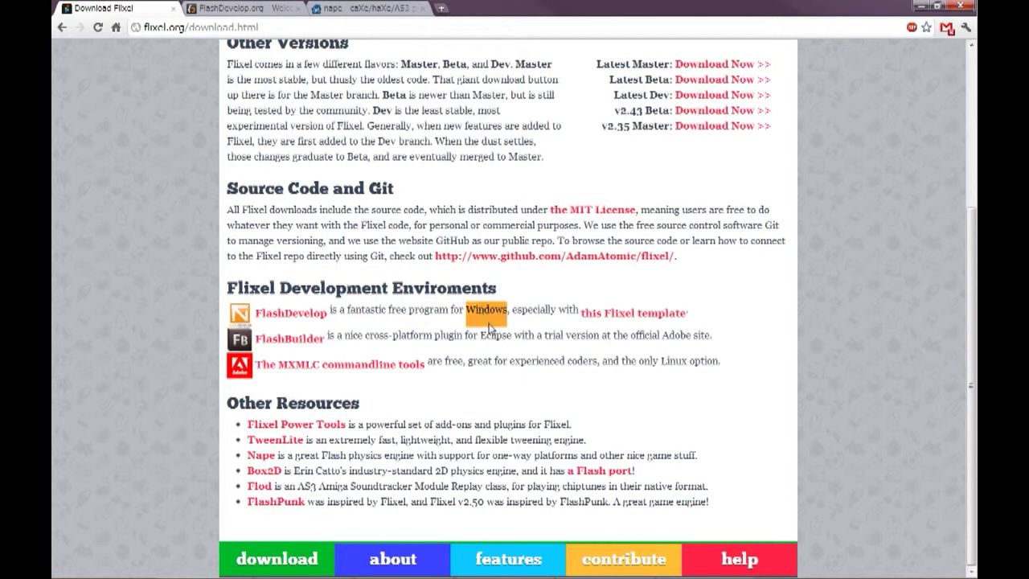
pyautogui.click(531, 315)
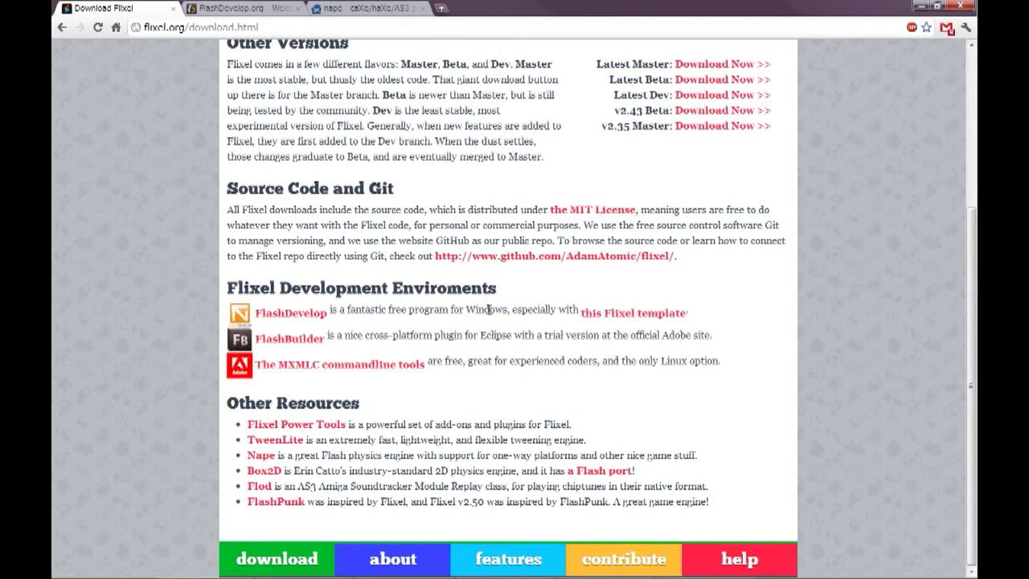
pyautogui.moveTo(465, 309); pyautogui.dragTo(508, 312)
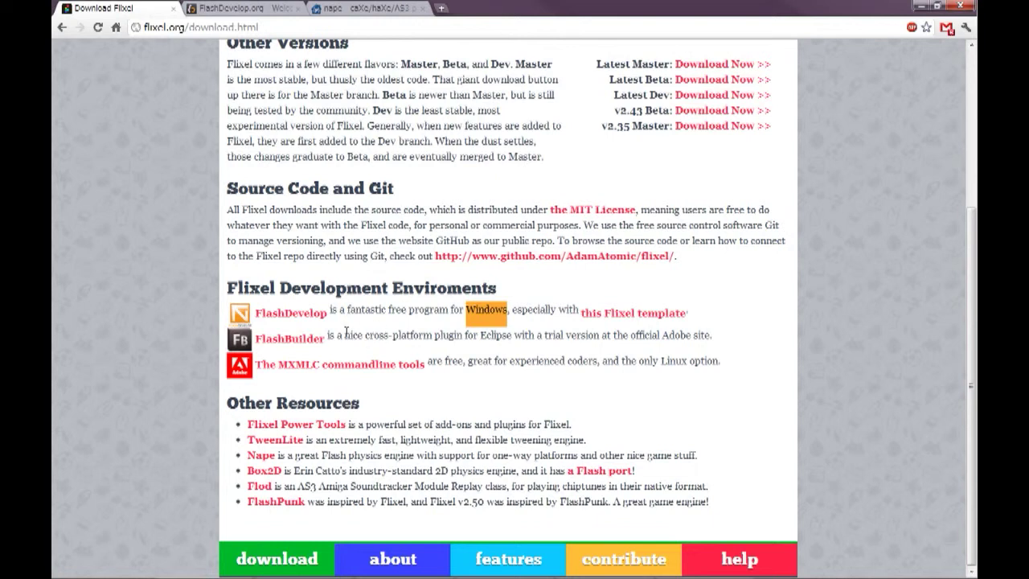
pyautogui.click(593, 360)
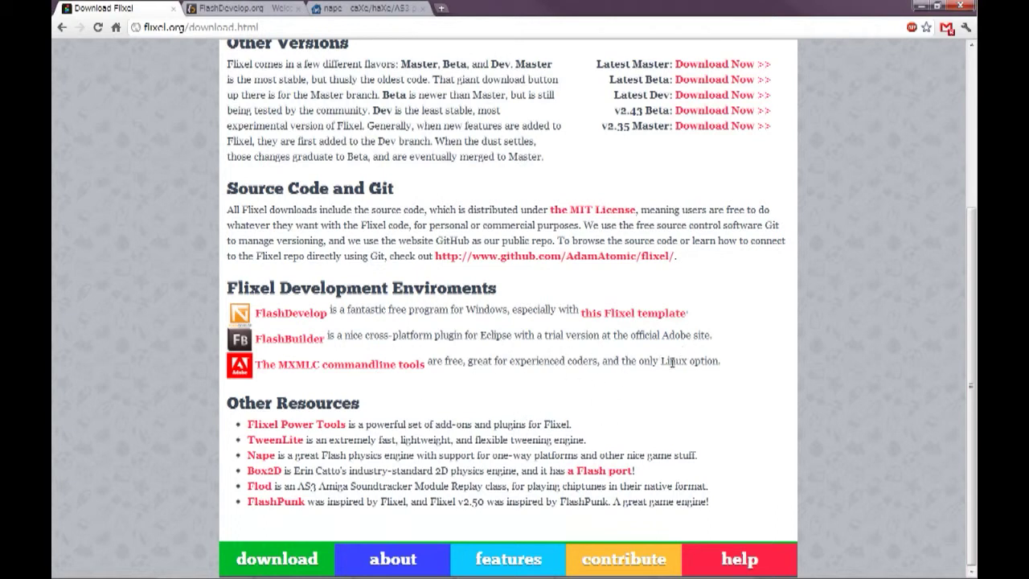
pyautogui.moveTo(602, 363); pyautogui.dragTo(712, 362)
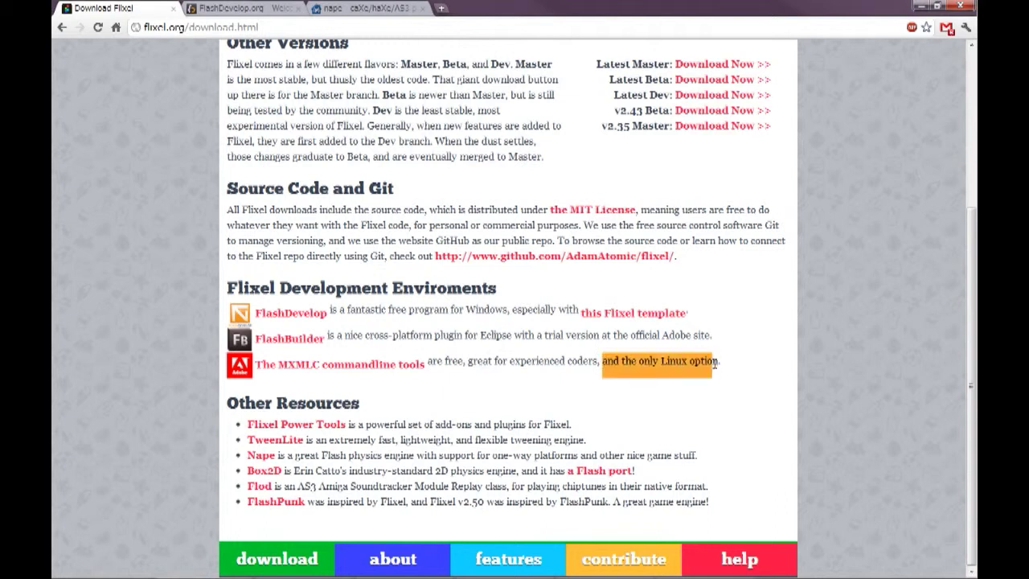
pyautogui.click(506, 371)
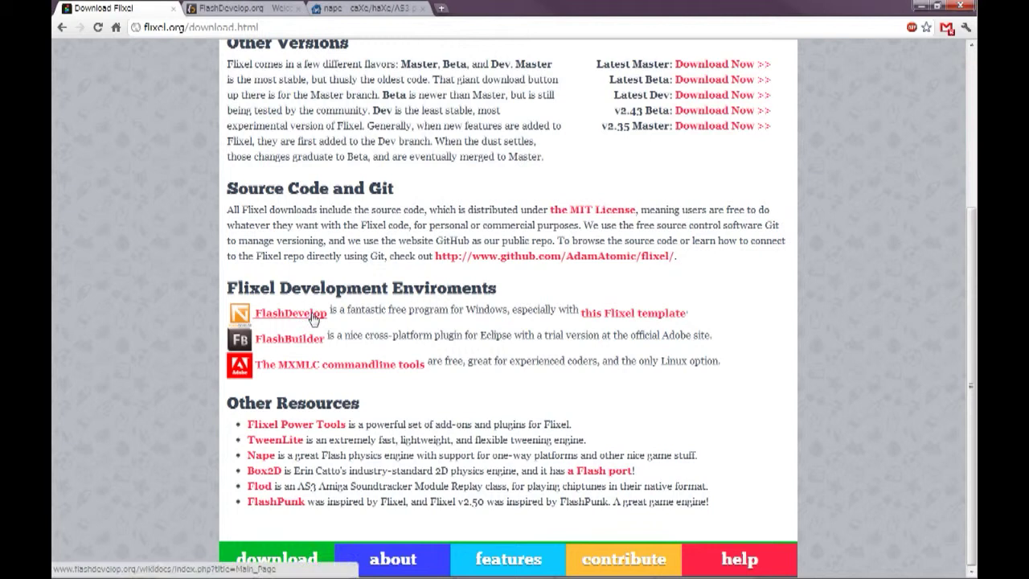
# On the FlashDevelop.org tab, open the 4.0.1 RTM release post and scroll to its Download section
pyautogui.click(257, 11)
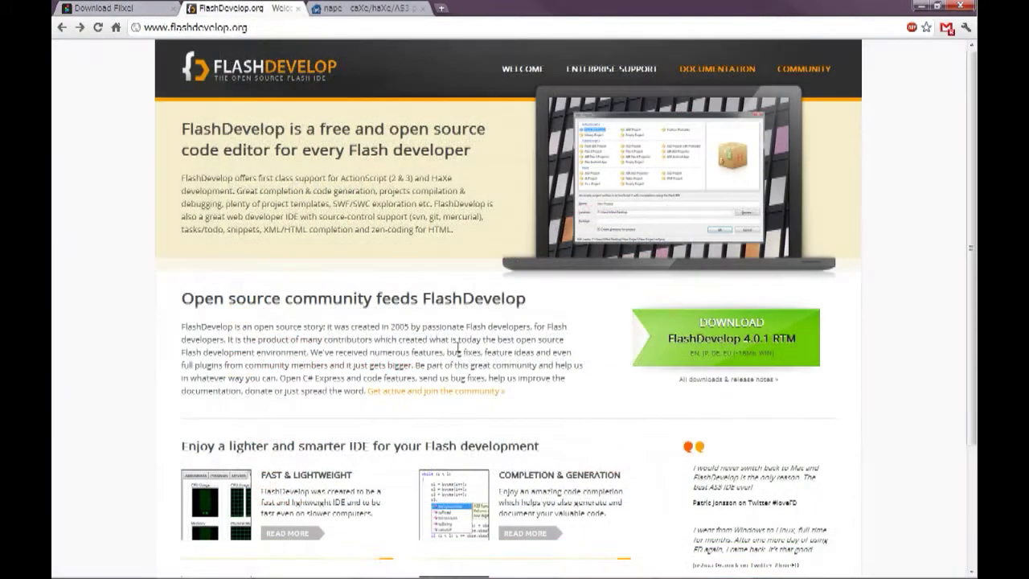
pyautogui.click(735, 336)
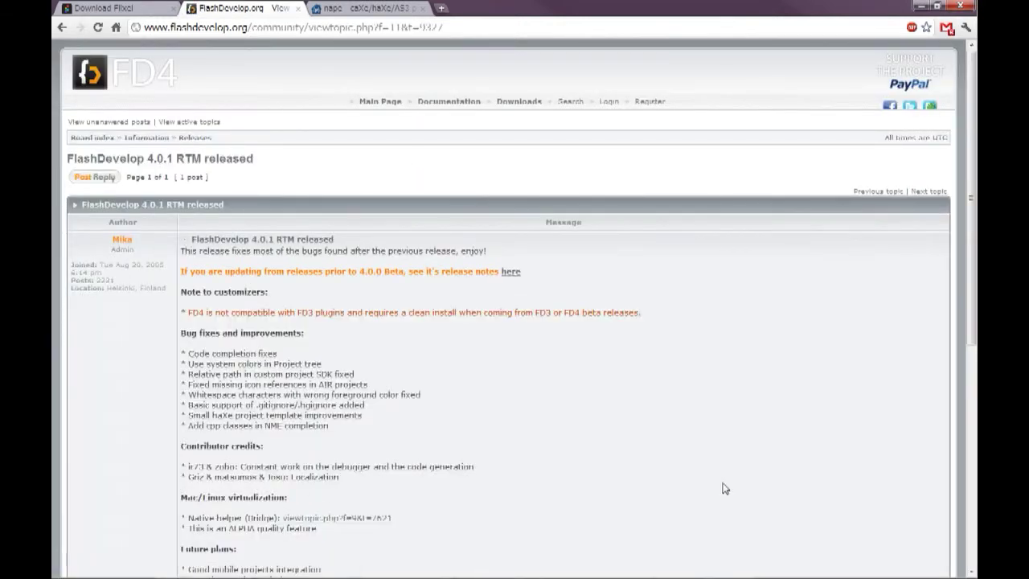
pyautogui.scroll(-2, 325, 185)
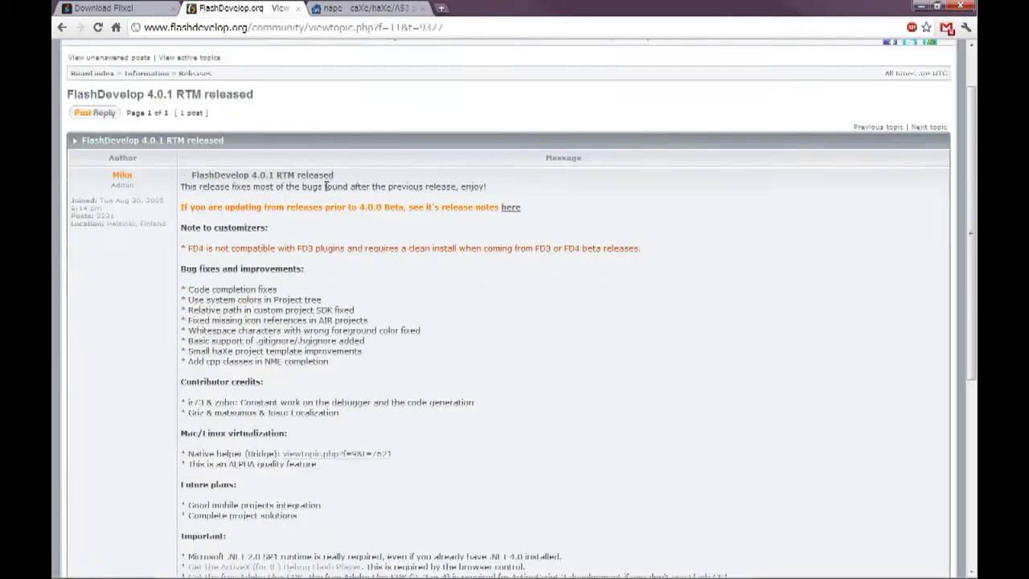
pyautogui.scroll(-8, 326, 186)
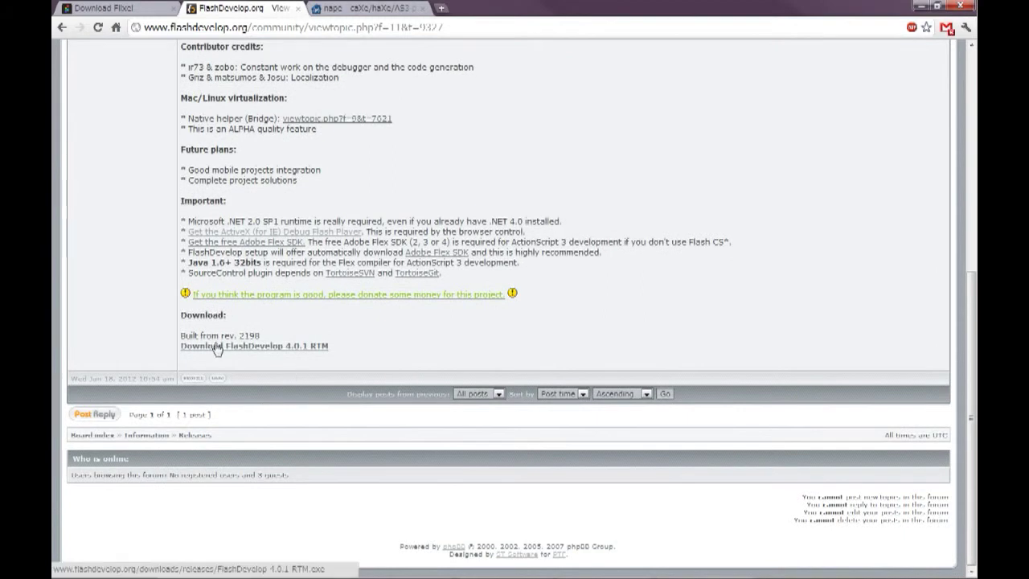
pyautogui.click(281, 347)
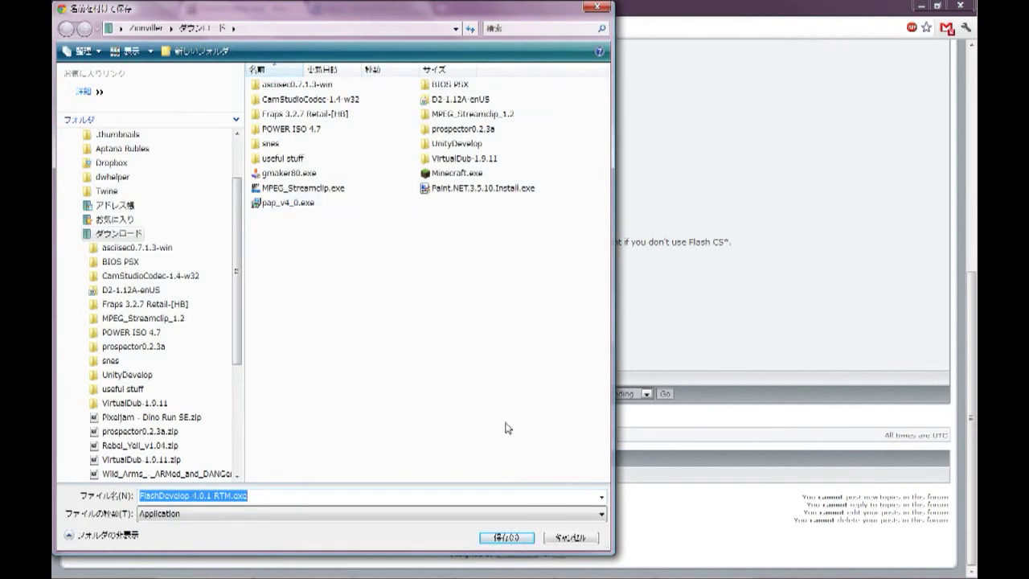
pyautogui.click(571, 538)
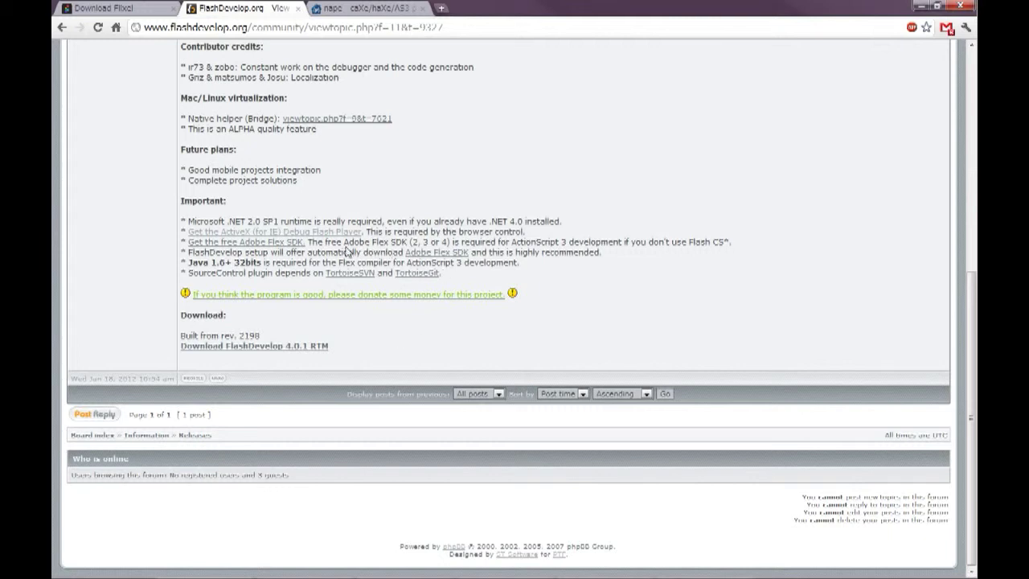
# Highlight 'Adobe Flex SDK' in the requirements note, glancing at the Flixel tab and back
pyautogui.moveTo(344, 244); pyautogui.dragTo(403, 243)
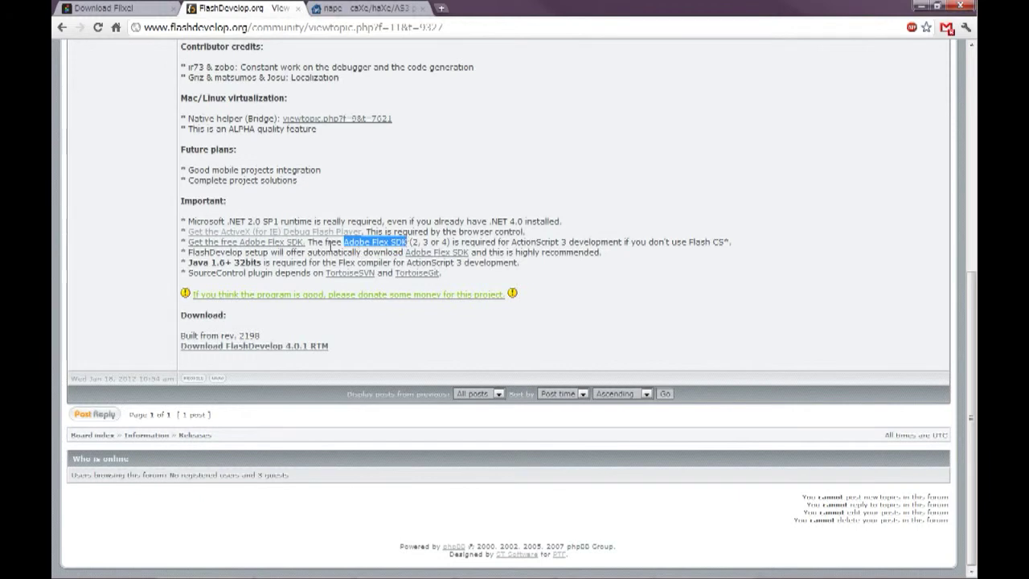
pyautogui.click(340, 245)
pyautogui.moveTo(349, 242); pyautogui.dragTo(407, 242)
pyautogui.moveTo(344, 242); pyautogui.dragTo(408, 243)
pyautogui.click(127, 9)
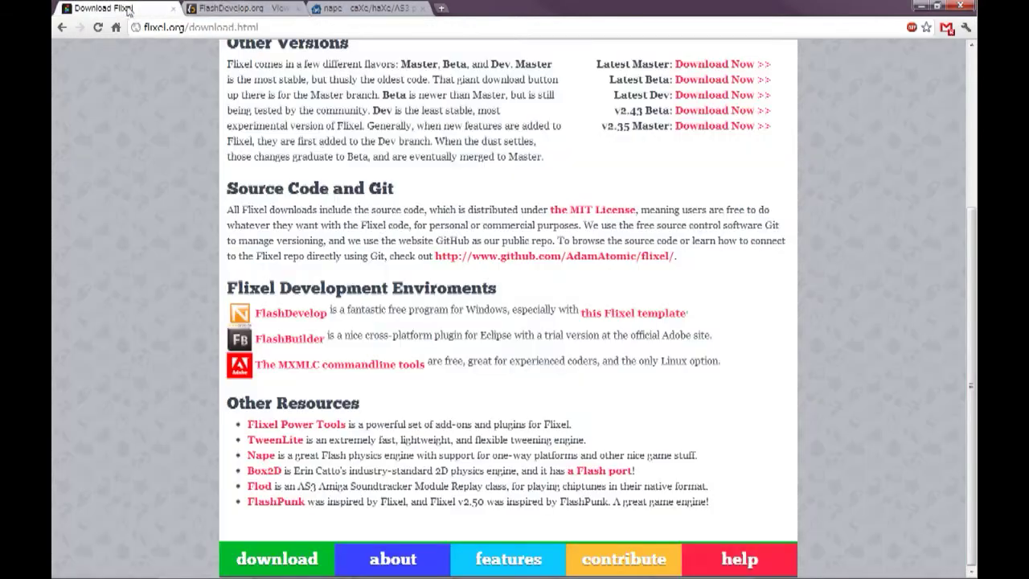
pyautogui.click(246, 9)
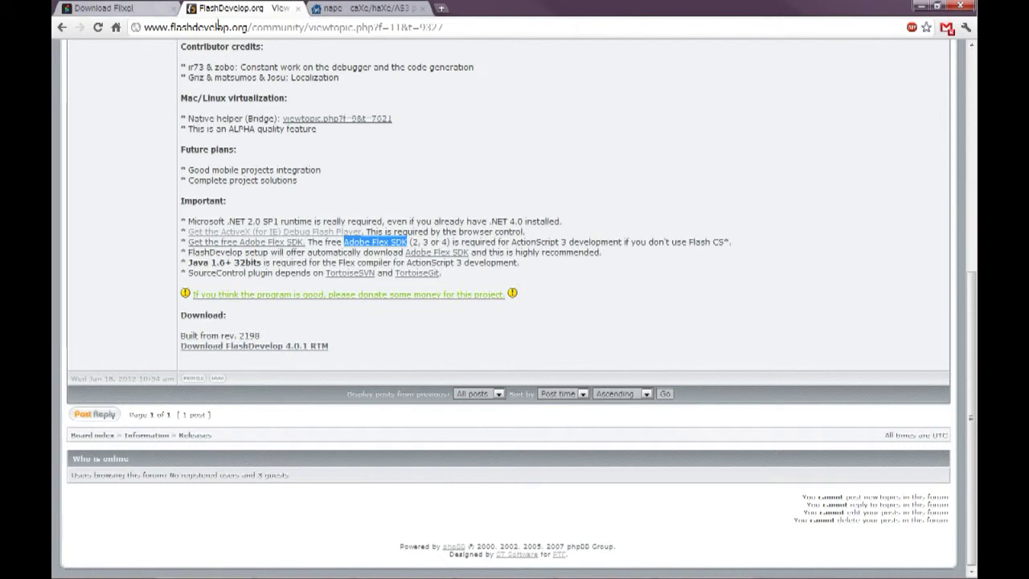
# Open the Flixel Power Tools link from the download page's Other Resources list
pyautogui.click(137, 8)
pyautogui.scroll(3, 263, 221)
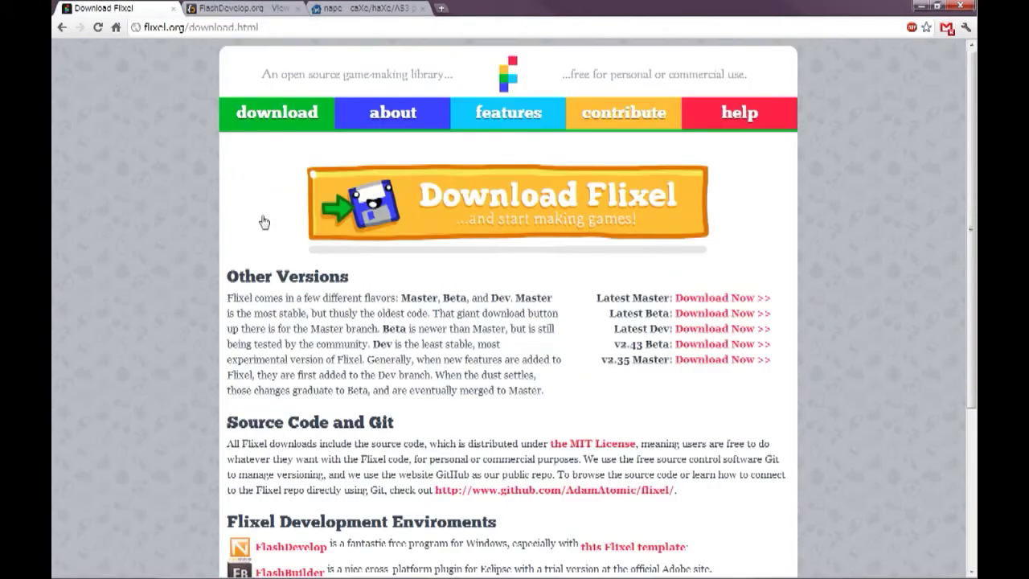
pyautogui.scroll(-3, 241, 345)
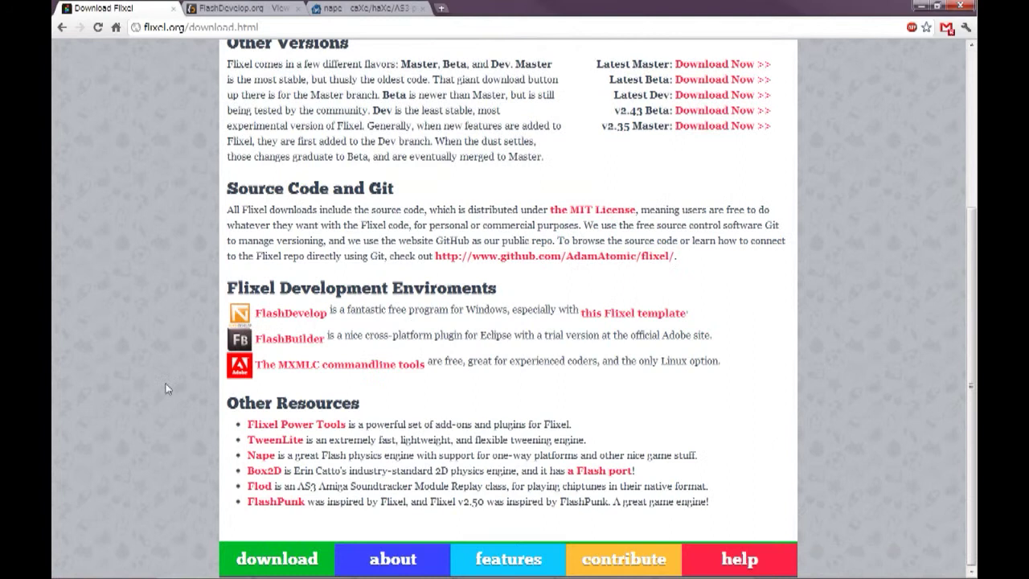
pyautogui.scroll(3, 533, 266)
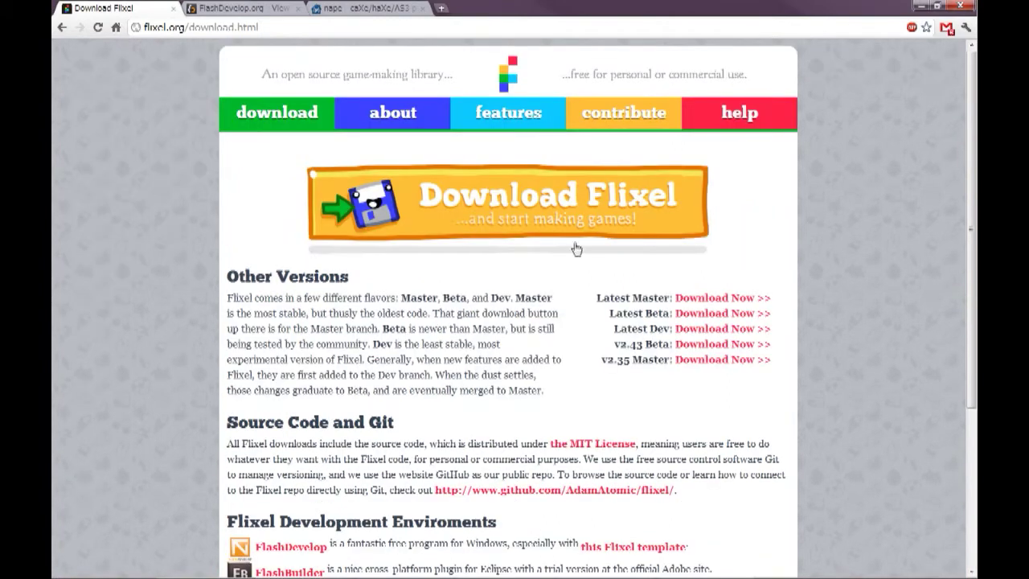
pyautogui.scroll(-3, 459, 233)
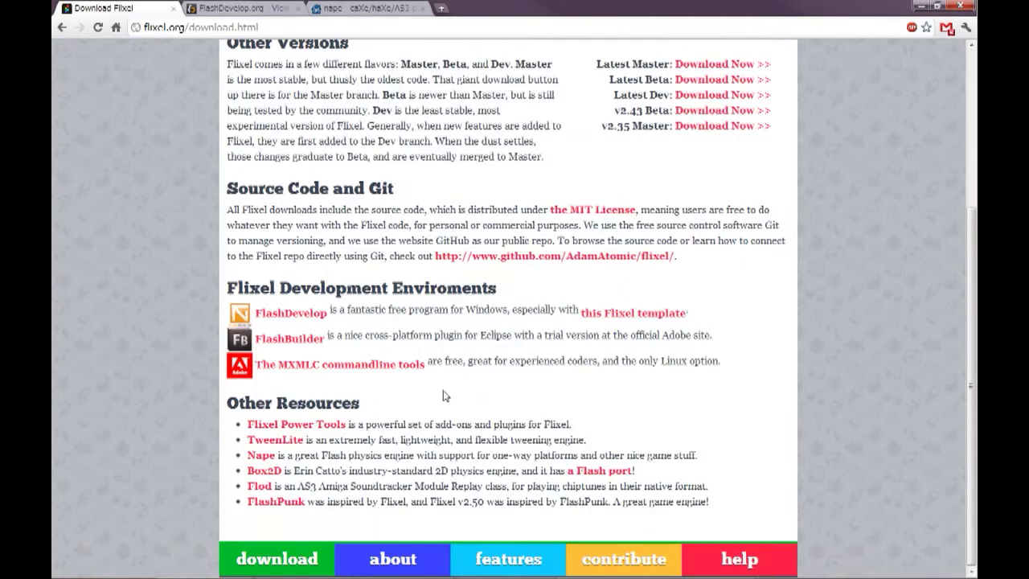
pyautogui.click(305, 428)
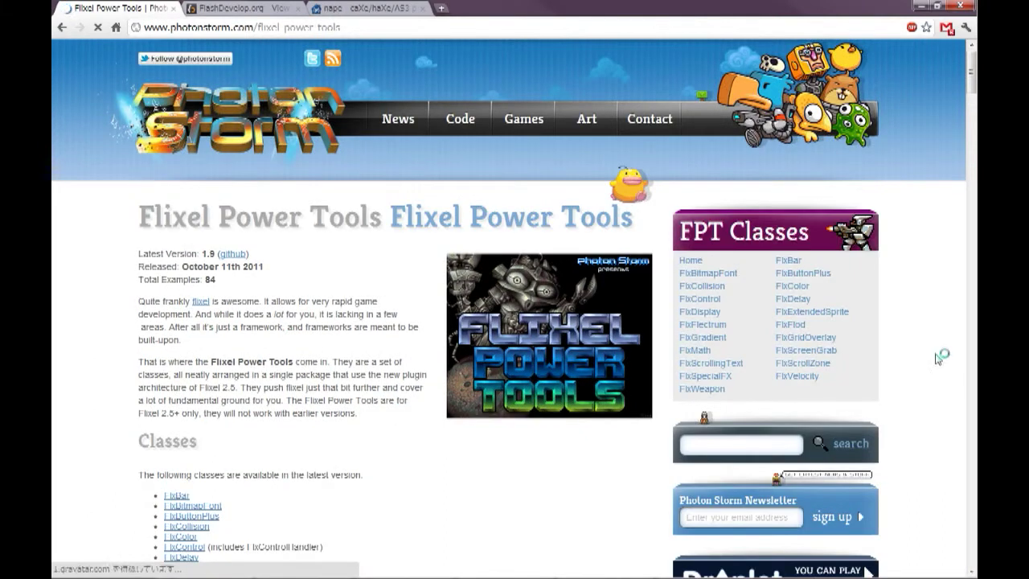
# Scroll the Flixel Power Tools page down to the embedded Demo Suite v1.9
pyautogui.moveTo(970, 76); pyautogui.dragTo(970, 74)
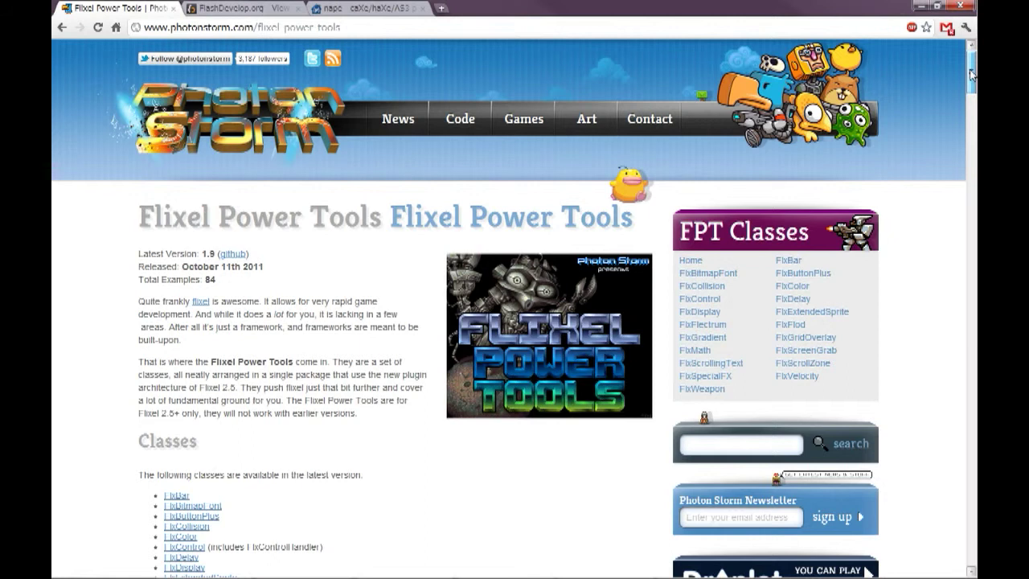
pyautogui.moveTo(970, 74); pyautogui.dragTo(973, 555)
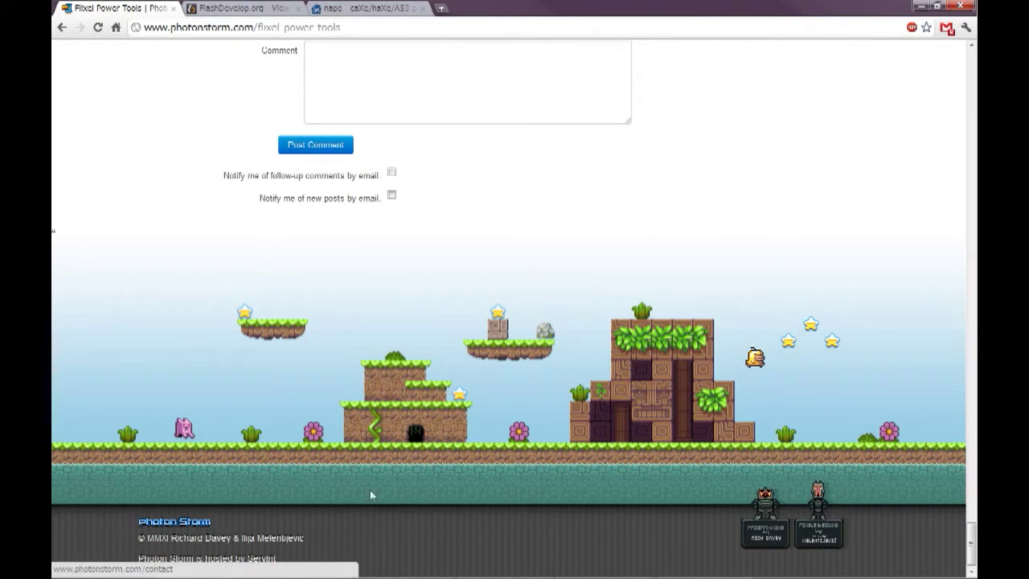
pyautogui.moveTo(972, 538); pyautogui.dragTo(972, 52)
pyautogui.scroll(-1, 294, 483)
pyautogui.scroll(-1, 294, 483)
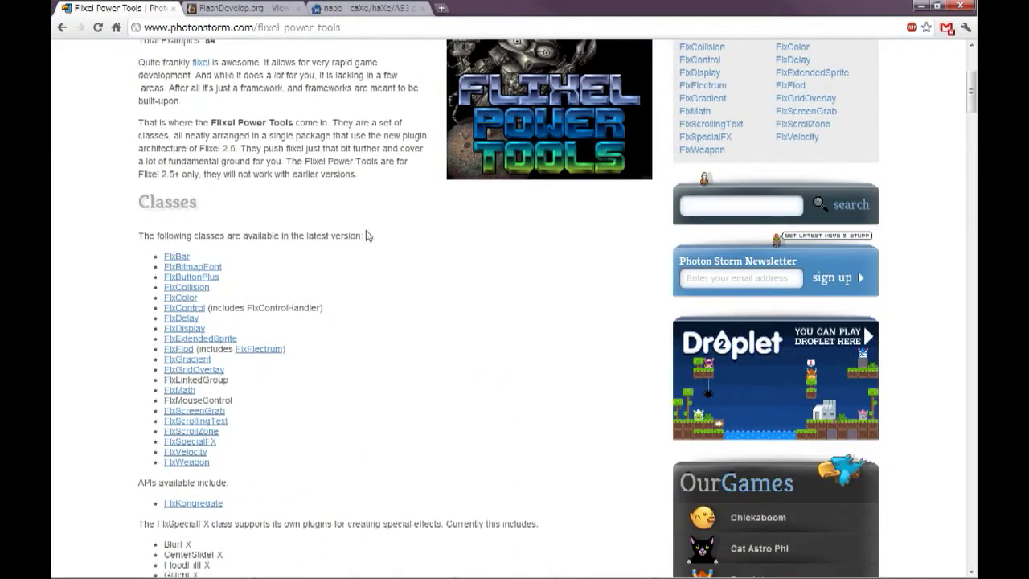
pyautogui.scroll(-9, 389, 417)
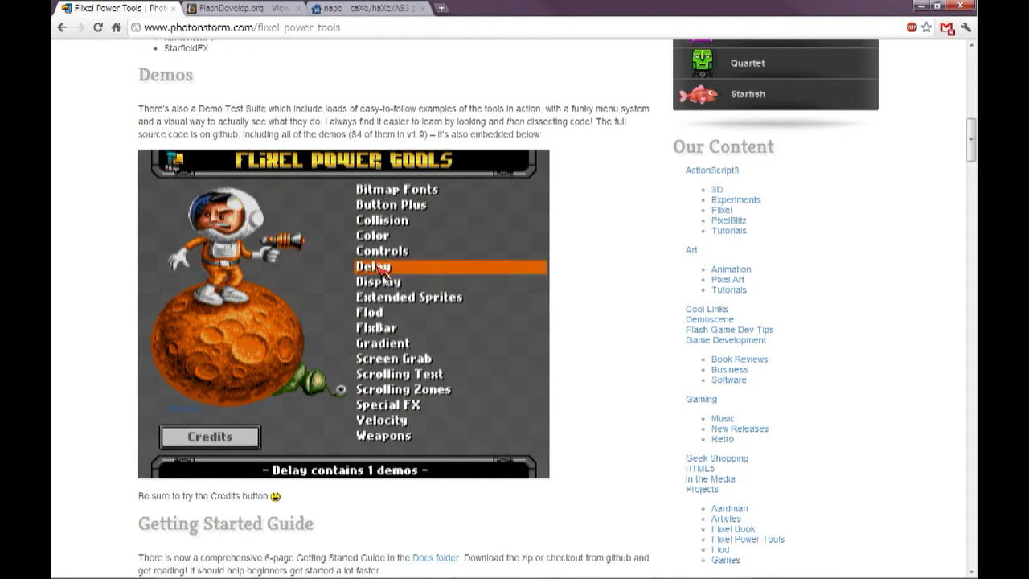
# Run the Weapon 2 example from the demo's Weapons menu, then pause the demo
pyautogui.click(394, 437)
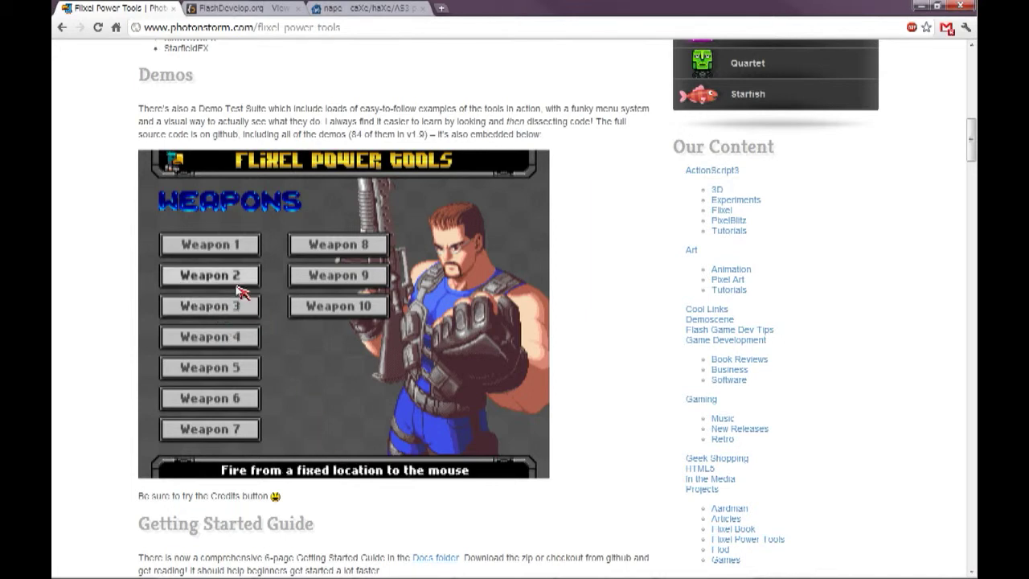
pyautogui.click(238, 289)
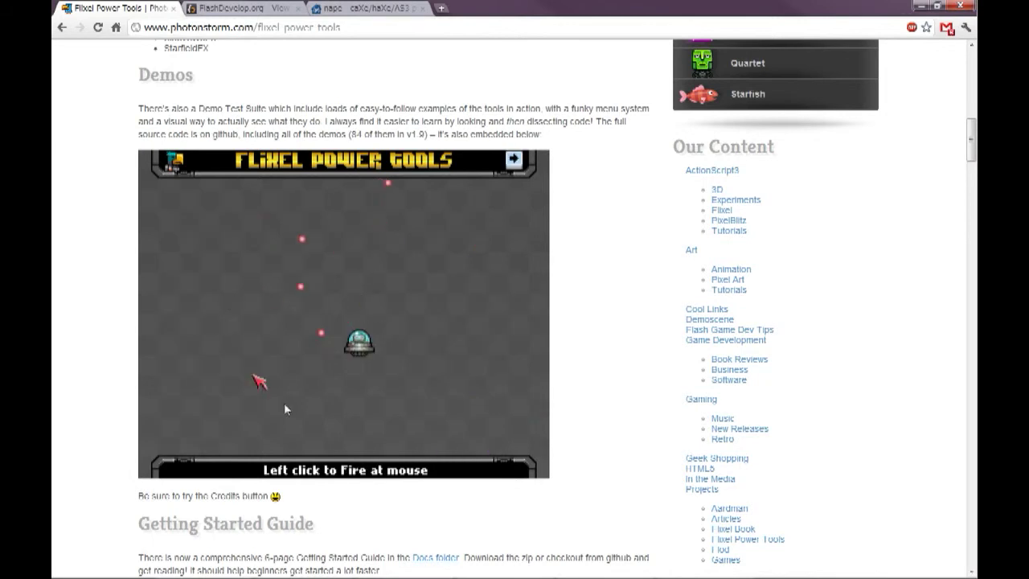
pyautogui.click(518, 163)
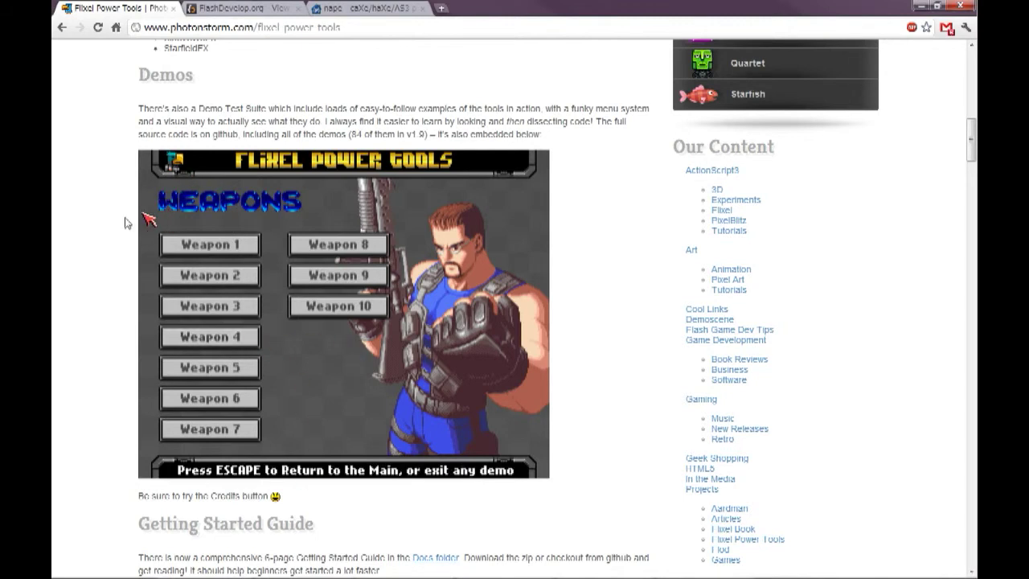
pyautogui.click(595, 391)
# Scroll back up and download the Flixel-Power-Tools GitHub repository as a ZIP
pyautogui.scroll(9, 363, 235)
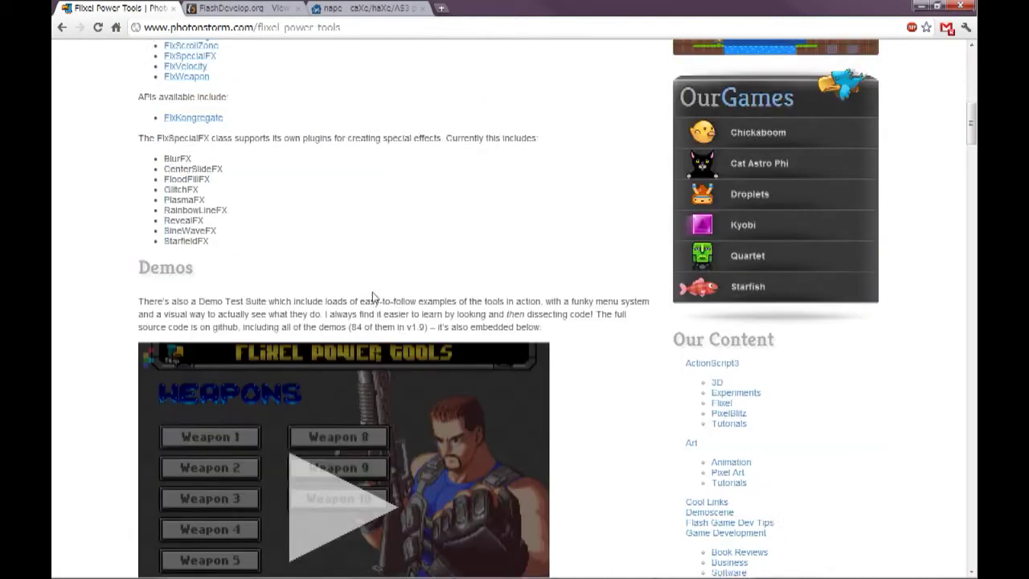
pyautogui.scroll(2, 371, 295)
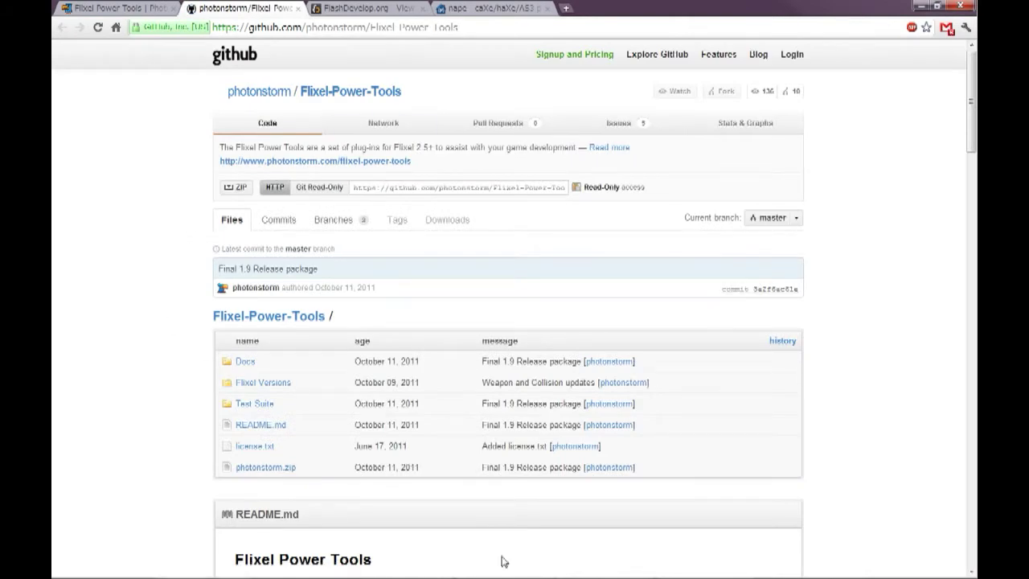
pyautogui.click(235, 186)
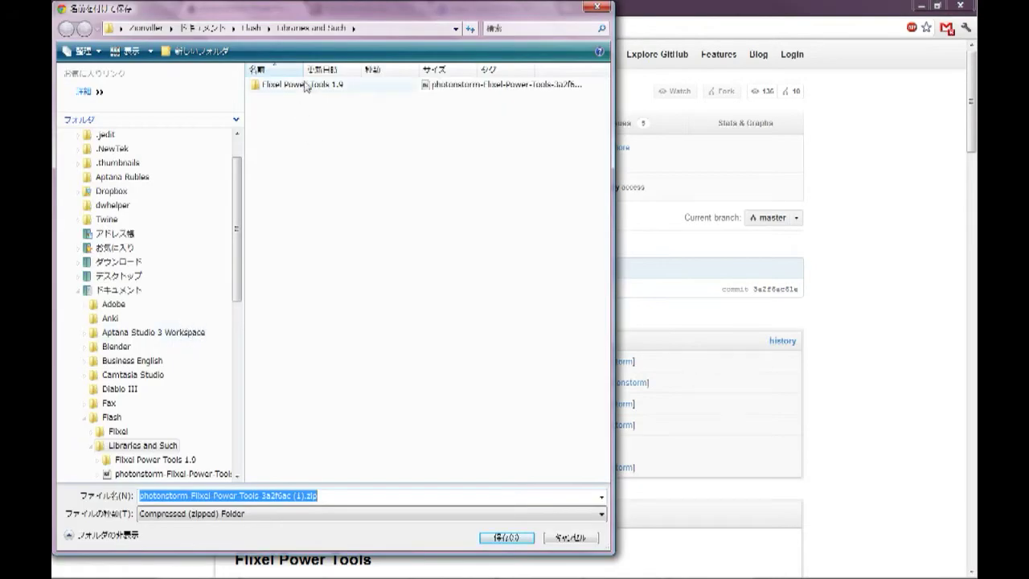
# Cancel the zip save, since Libraries and Such already holds the photonstorm zip
pyautogui.click(495, 85)
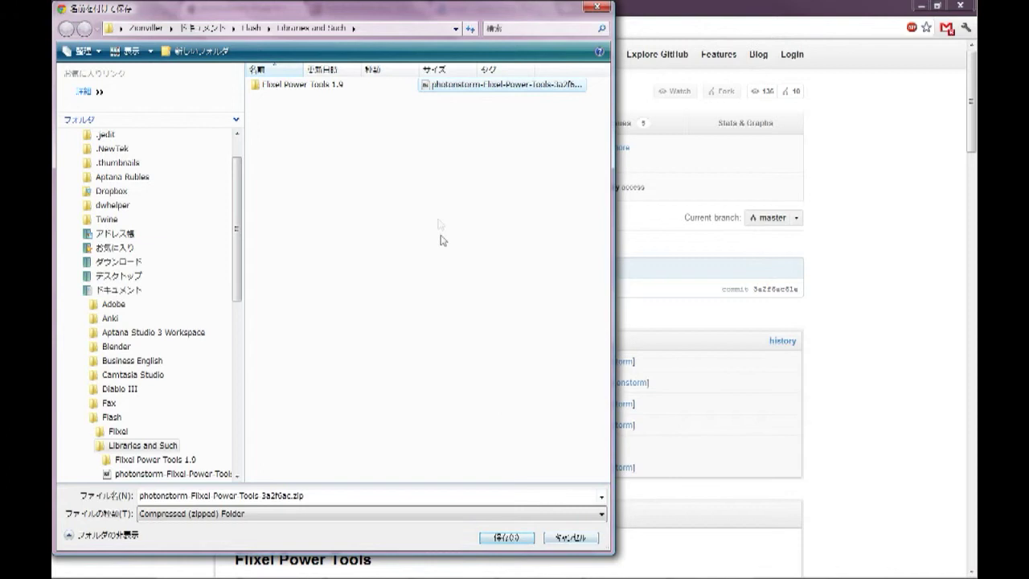
pyautogui.click(563, 542)
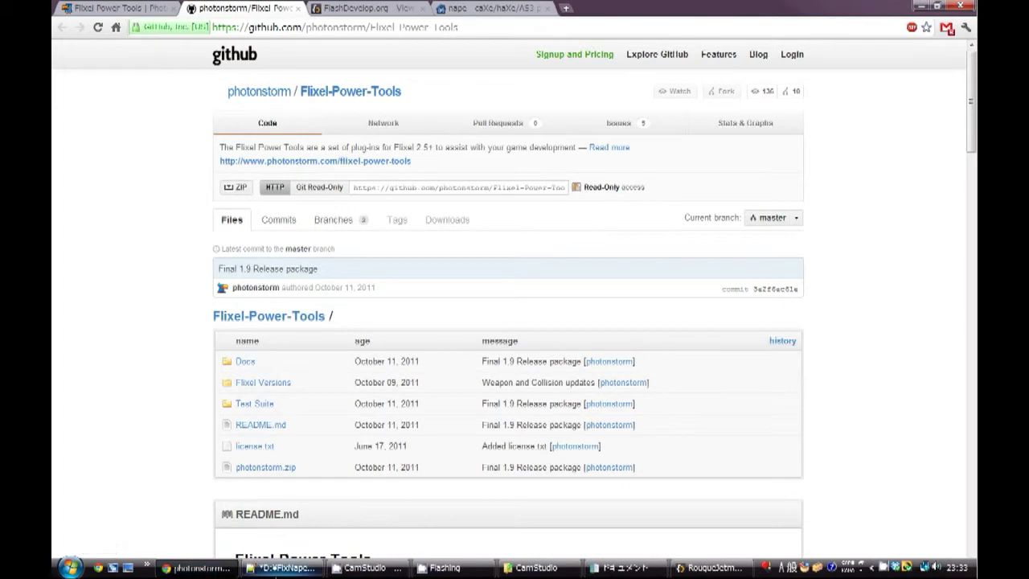
# Browse to Documents > Flash > Libraries and Such and open the photonstorm zip in 7-Zip
pyautogui.click(621, 568)
pyautogui.doubleClick(551, 303)
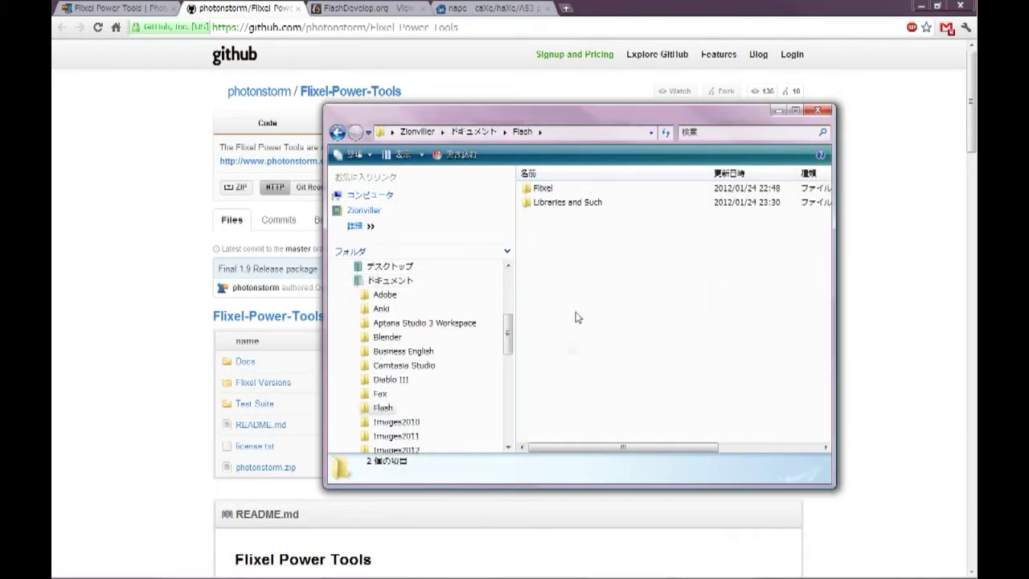
pyautogui.click(566, 210)
pyautogui.doubleClick(566, 207)
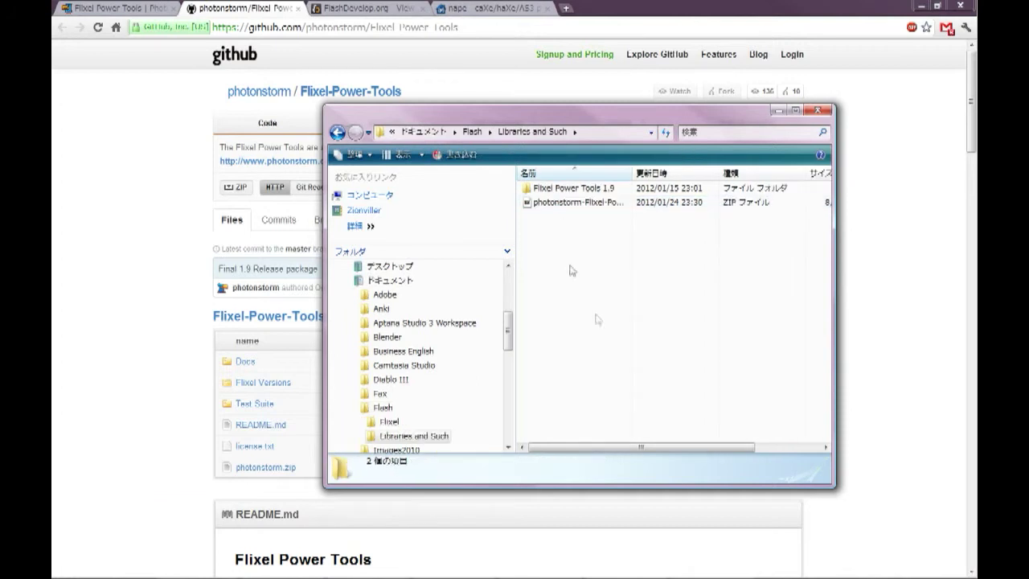
pyautogui.moveTo(633, 173); pyautogui.dragTo(742, 172)
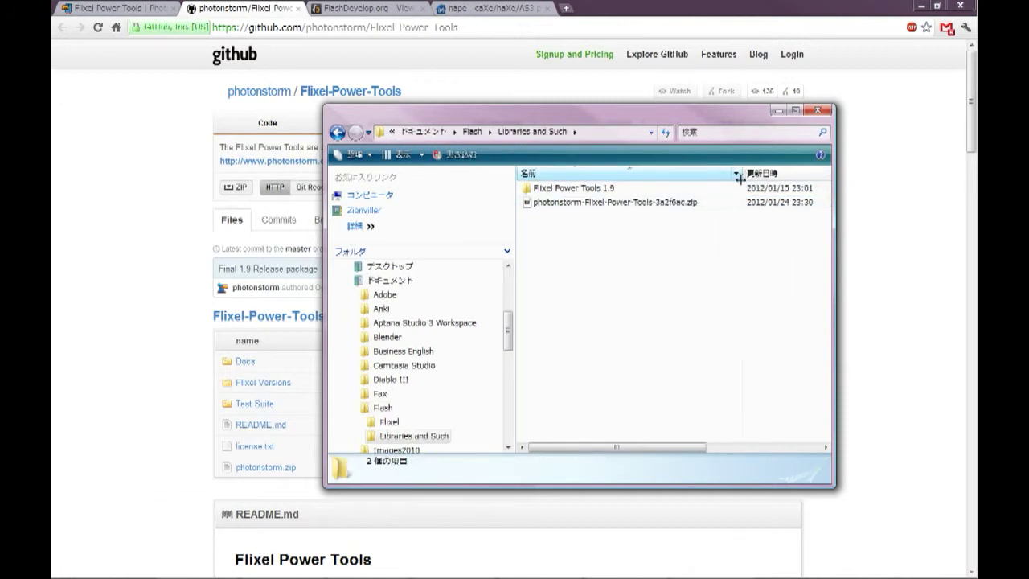
pyautogui.click(620, 207)
pyautogui.press('Return')
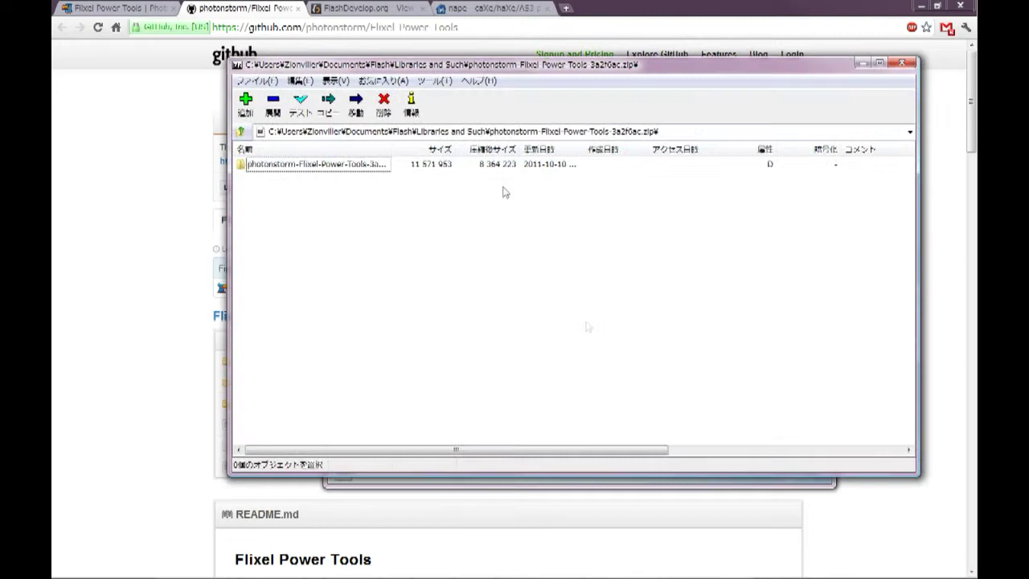
# Drag the photonstorm-Flixel-Power-Tools-3a2f6ac folder into Libraries and Such and close the copy dialog
pyautogui.moveTo(400, 149); pyautogui.dragTo(465, 149)
pyautogui.moveTo(434, 58); pyautogui.dragTo(688, 255)
pyautogui.moveTo(244, 362); pyautogui.dragTo(550, 236)
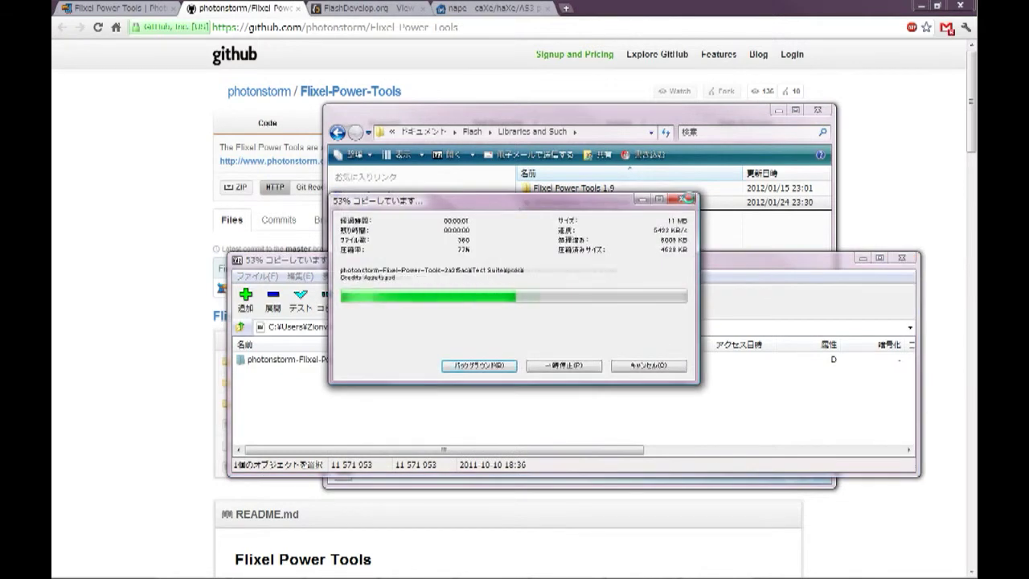
pyautogui.click(695, 205)
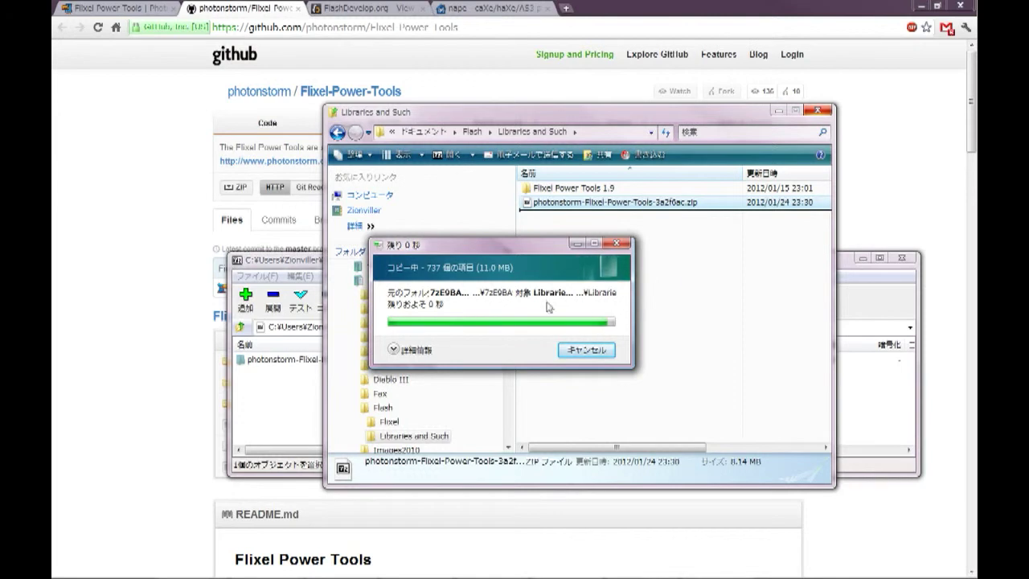
pyautogui.click(617, 243)
# Open the extracted folder and browse its Docs and screenshots subfolders
pyautogui.doubleClick(589, 203)
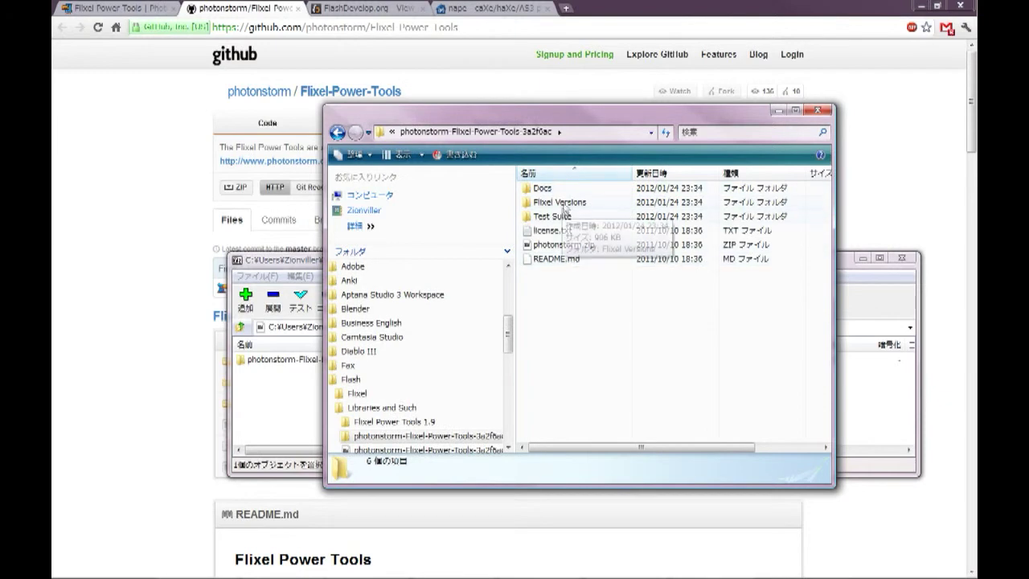
pyautogui.doubleClick(559, 189)
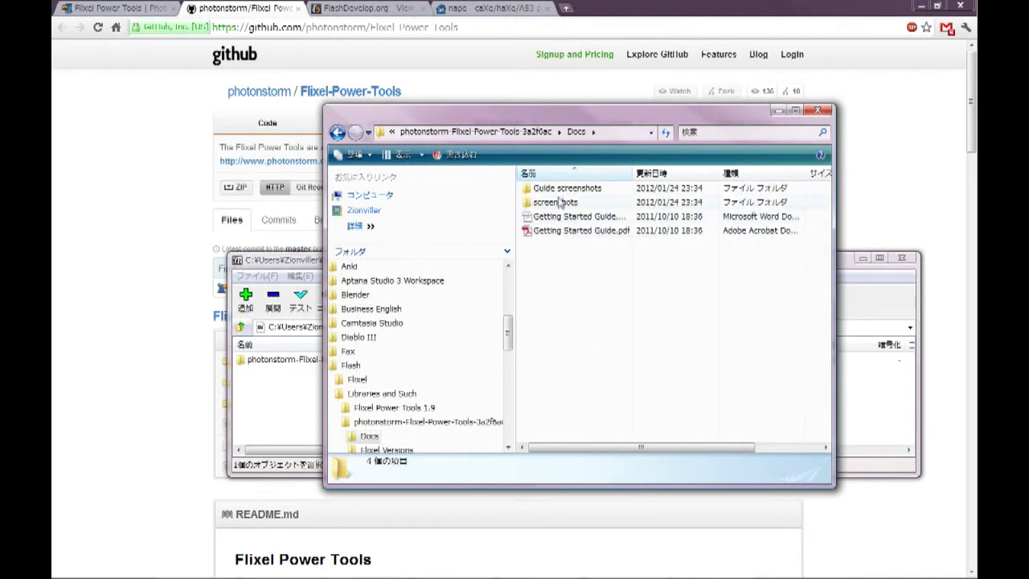
pyautogui.doubleClick(560, 190)
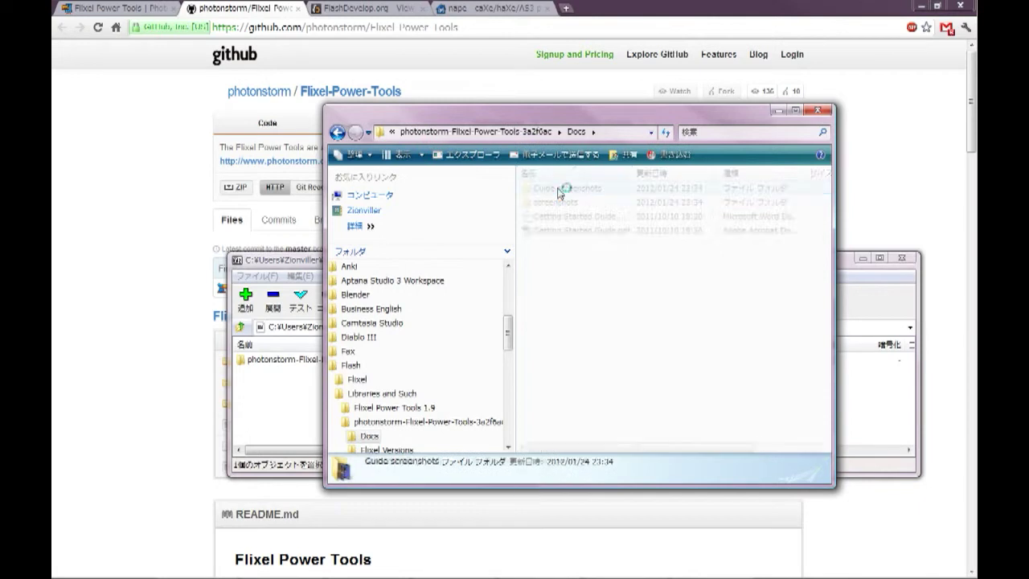
pyautogui.click(337, 133)
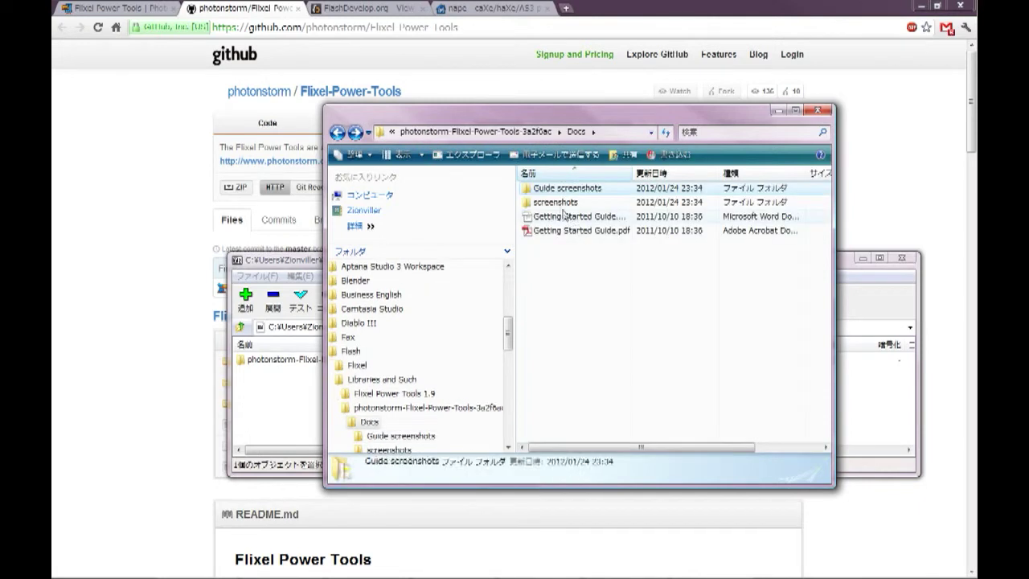
pyautogui.doubleClick(562, 201)
pyautogui.scroll(-3, 605, 348)
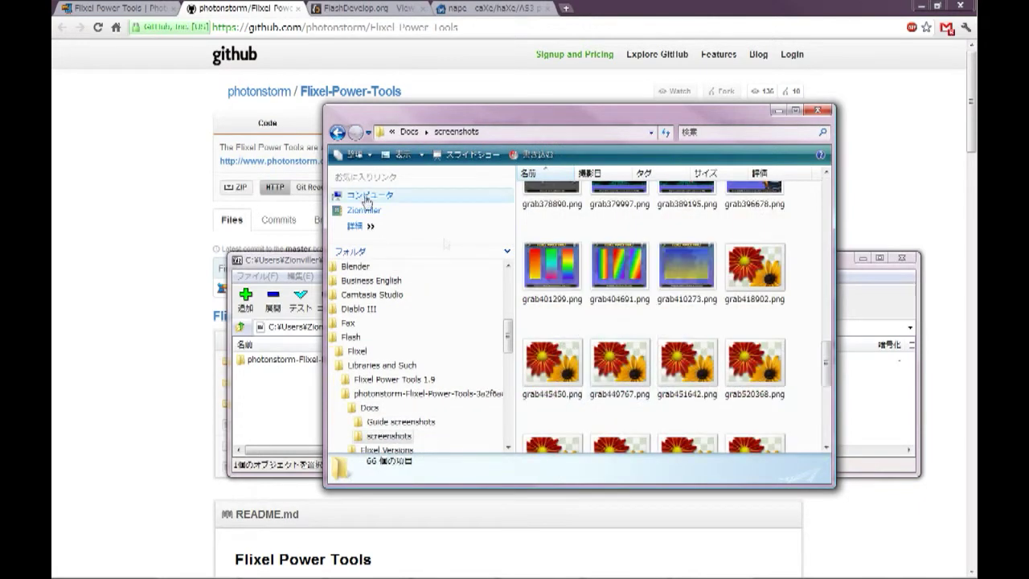
# Widen the Name column in Docs and go back up to the extracted folder
pyautogui.click(337, 133)
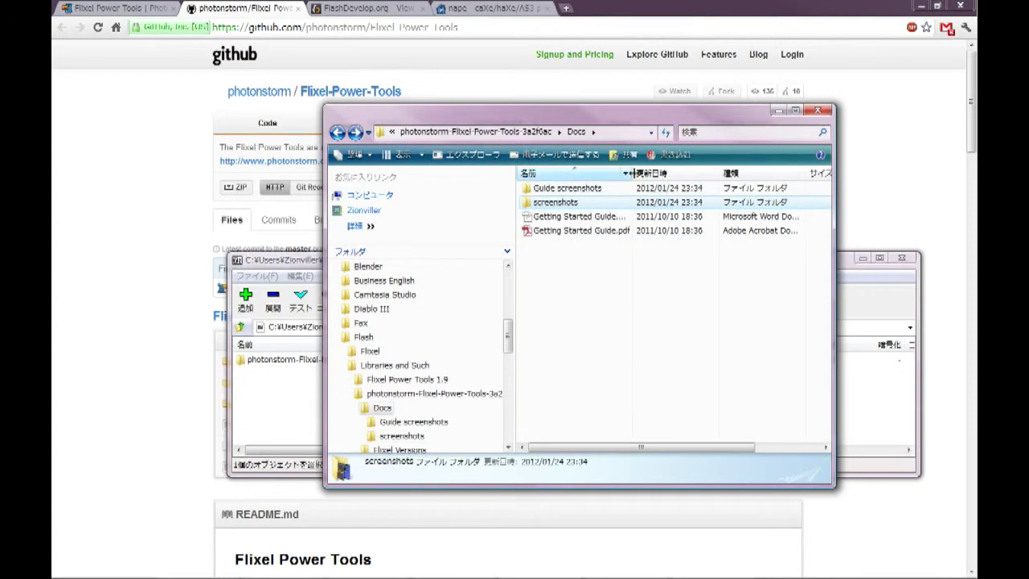
pyautogui.moveTo(633, 173); pyautogui.dragTo(672, 173)
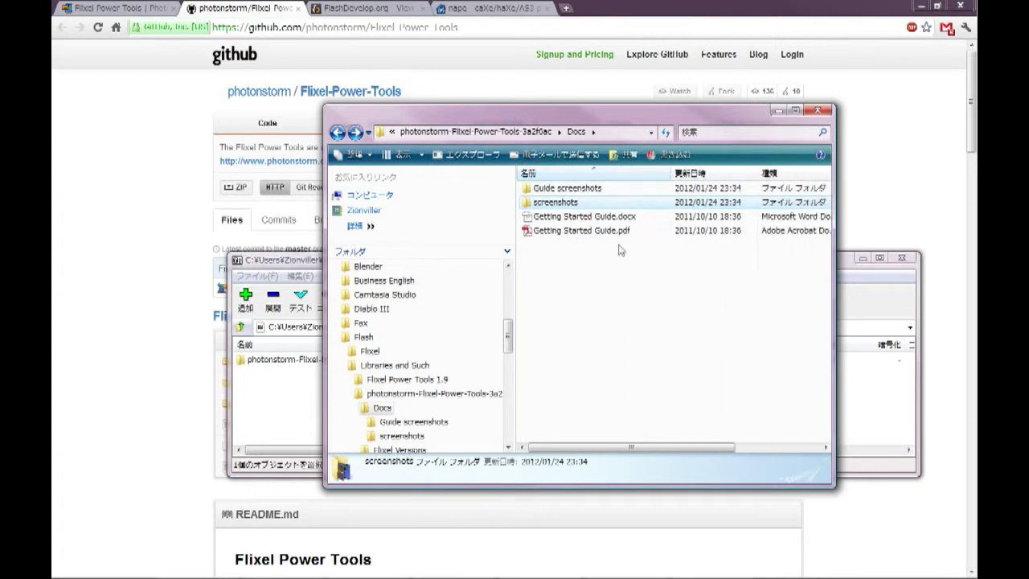
pyautogui.click(337, 133)
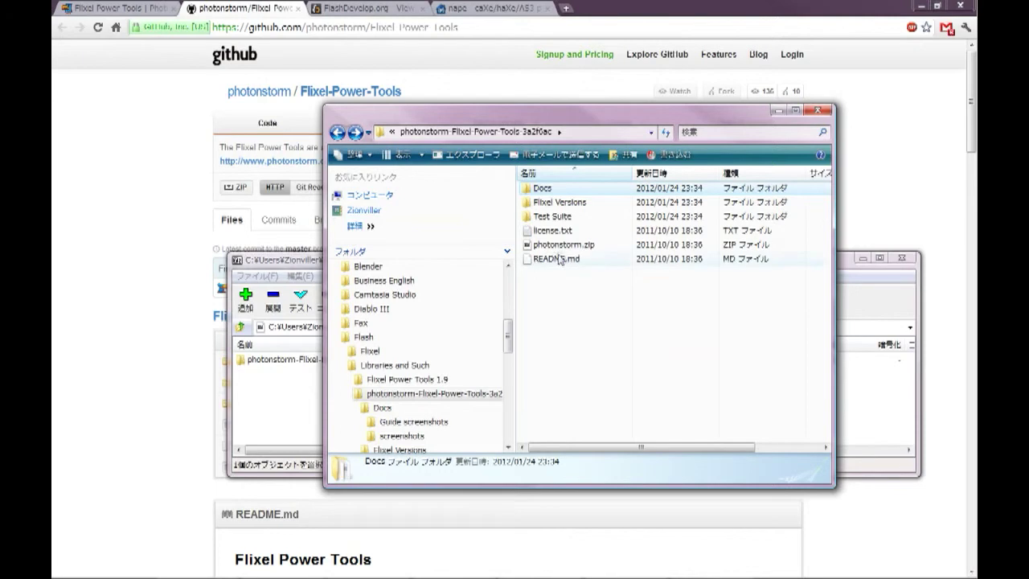
# Inspect the Flixel Versions and Test Suite folders, then go back up to Libraries and Such
pyautogui.doubleClick(542, 202)
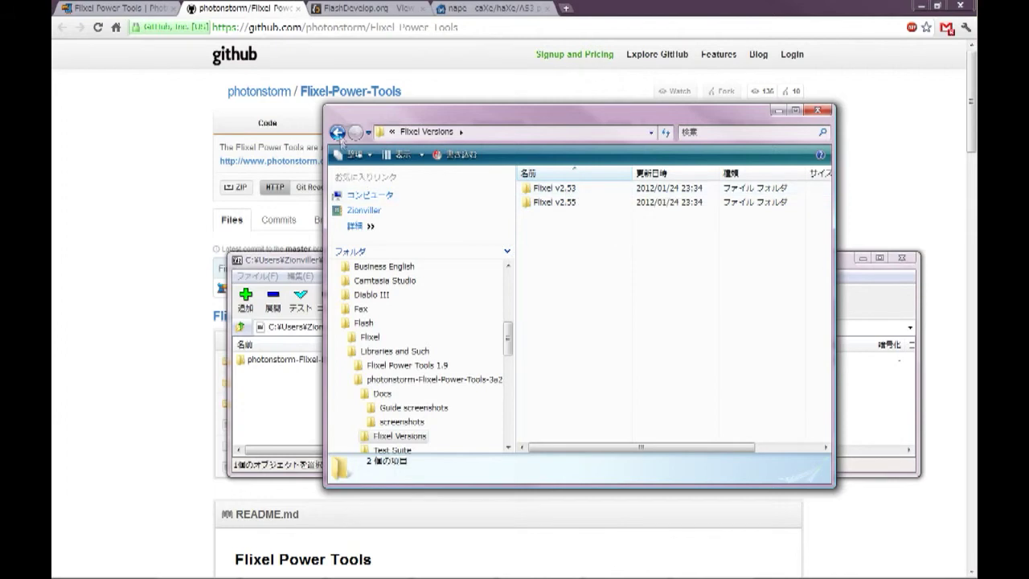
pyautogui.click(337, 133)
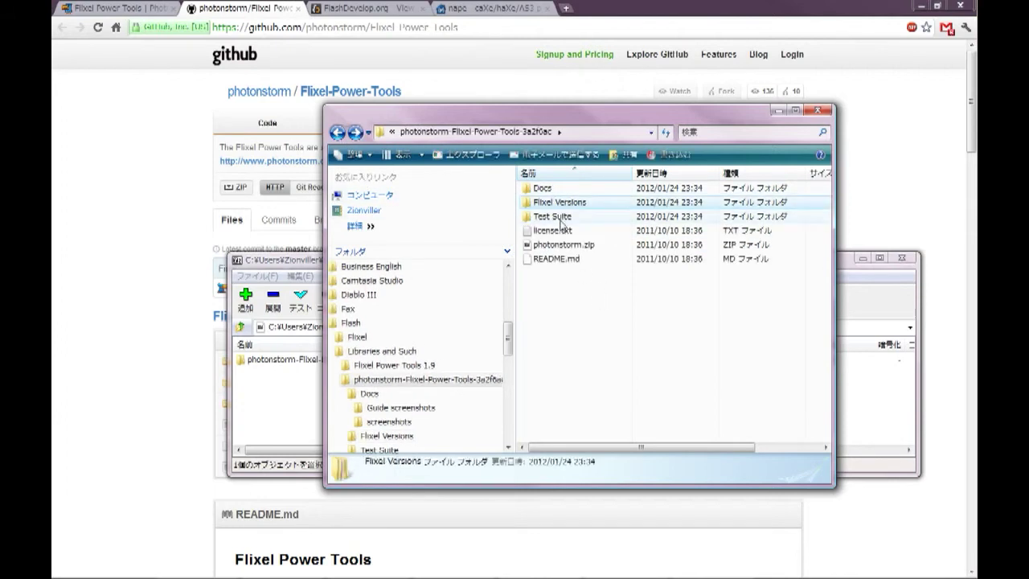
pyautogui.doubleClick(560, 217)
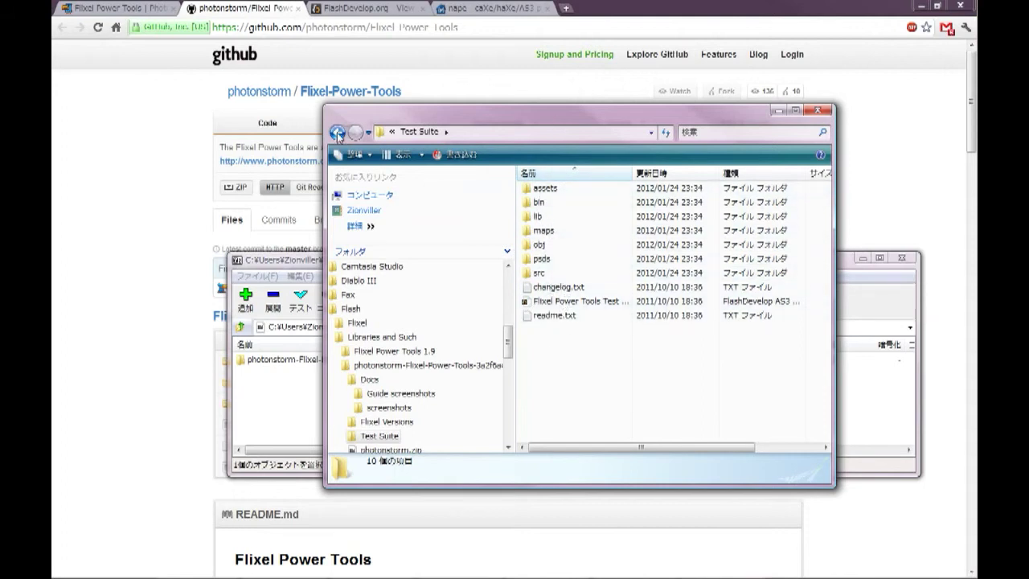
pyautogui.click(338, 132)
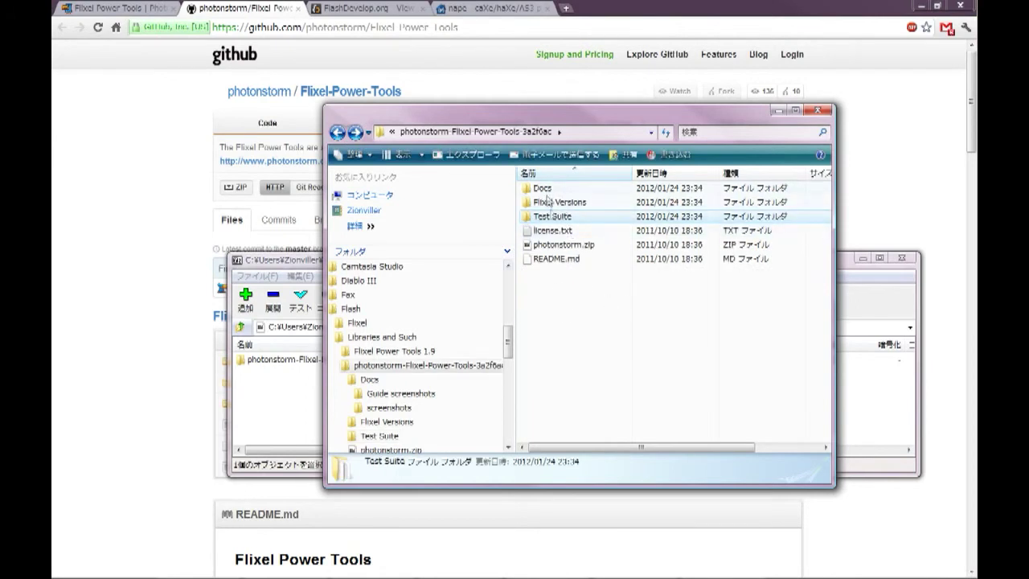
pyautogui.doubleClick(562, 202)
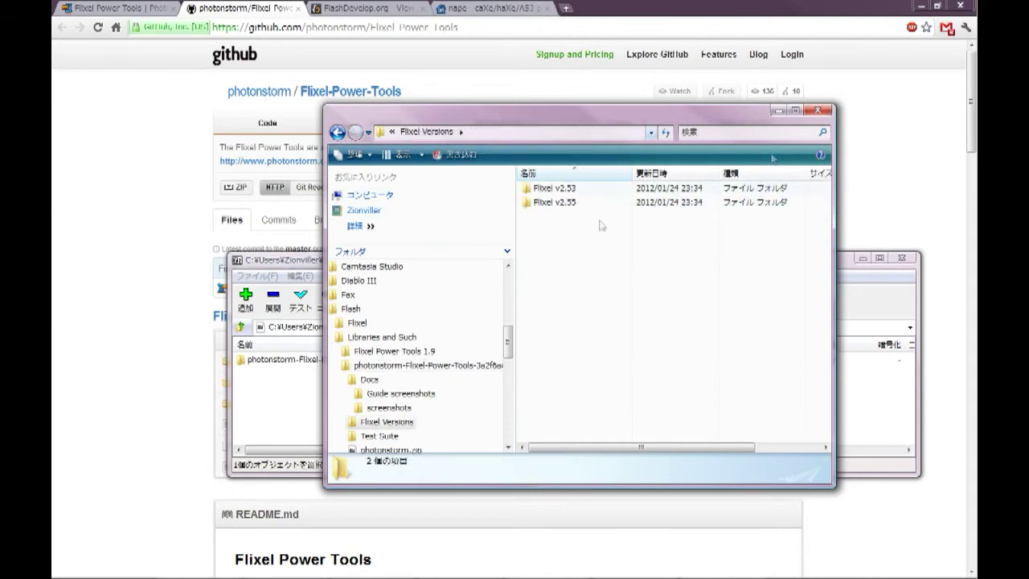
pyautogui.click(337, 132)
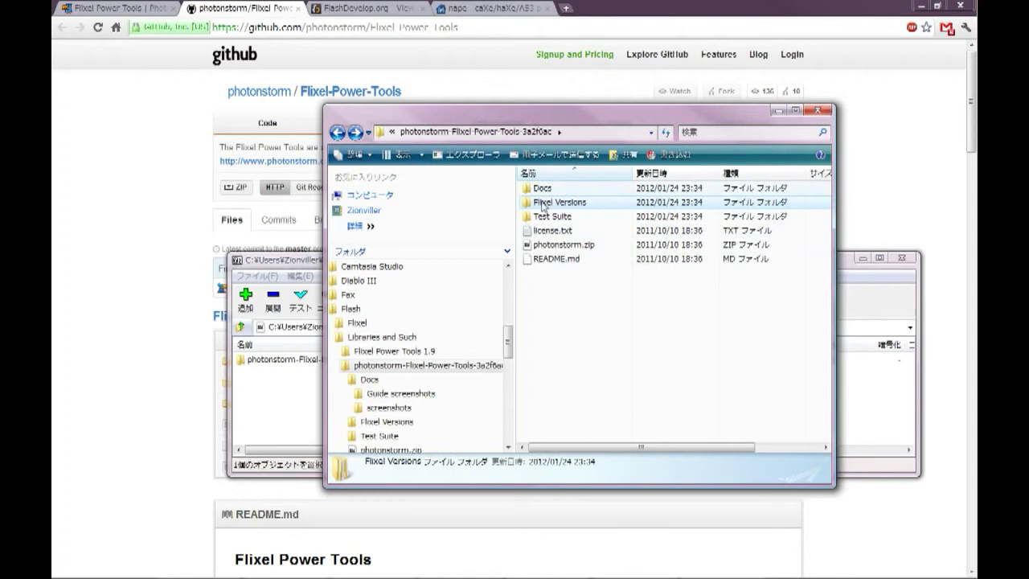
pyautogui.click(338, 133)
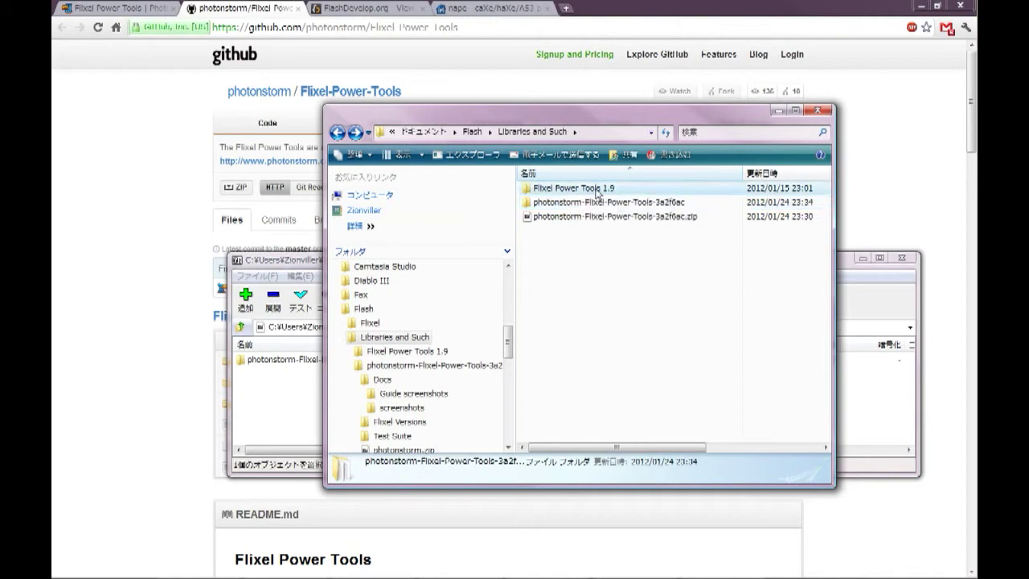
# Recycle the photonstorm folder and zip, closing 7-Zip to free the locked folder
pyautogui.doubleClick(591, 193)
pyautogui.press('BackSpace')
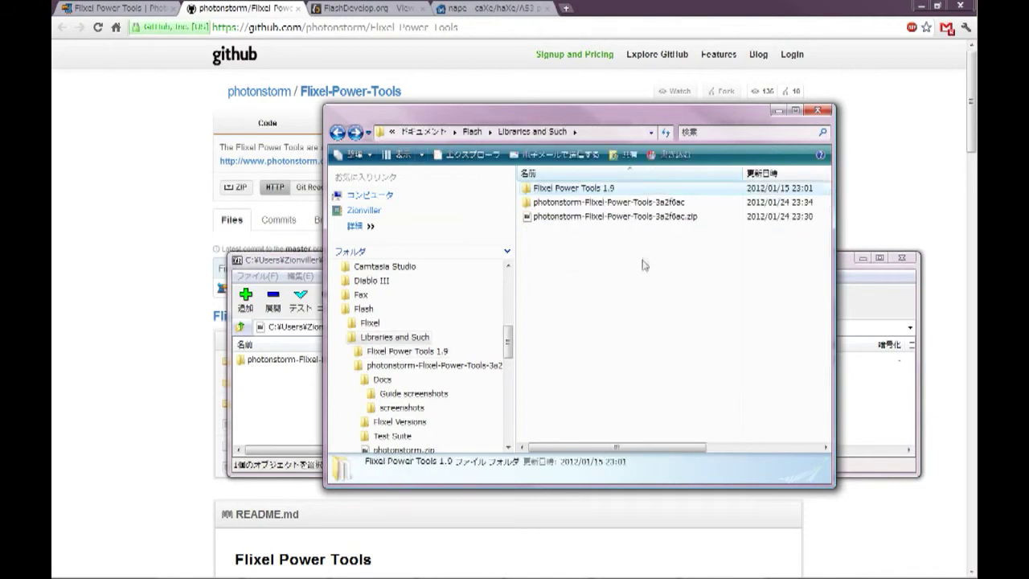
pyautogui.moveTo(671, 265); pyautogui.dragTo(627, 200)
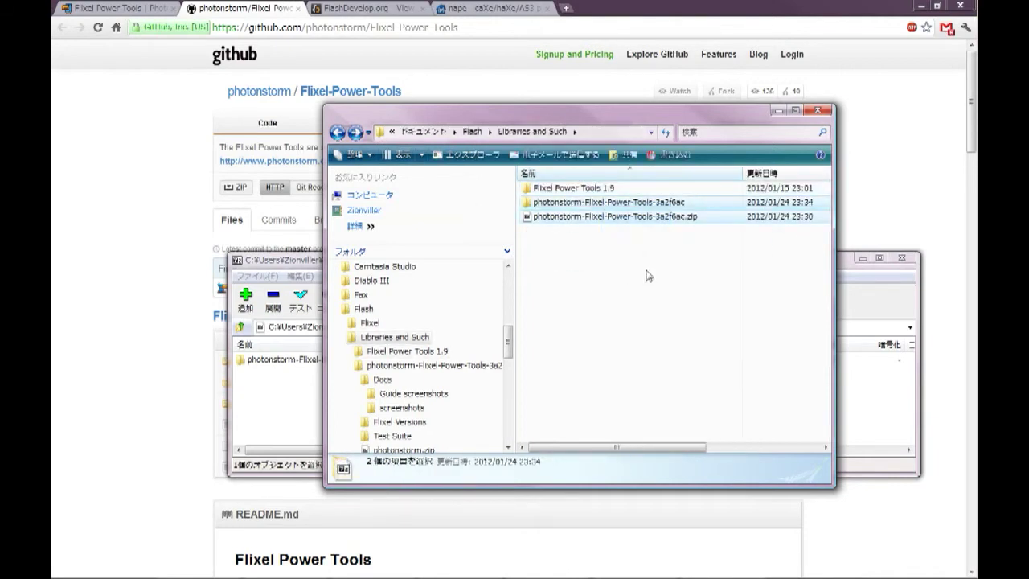
pyautogui.press('Delete')
pyautogui.click(566, 306)
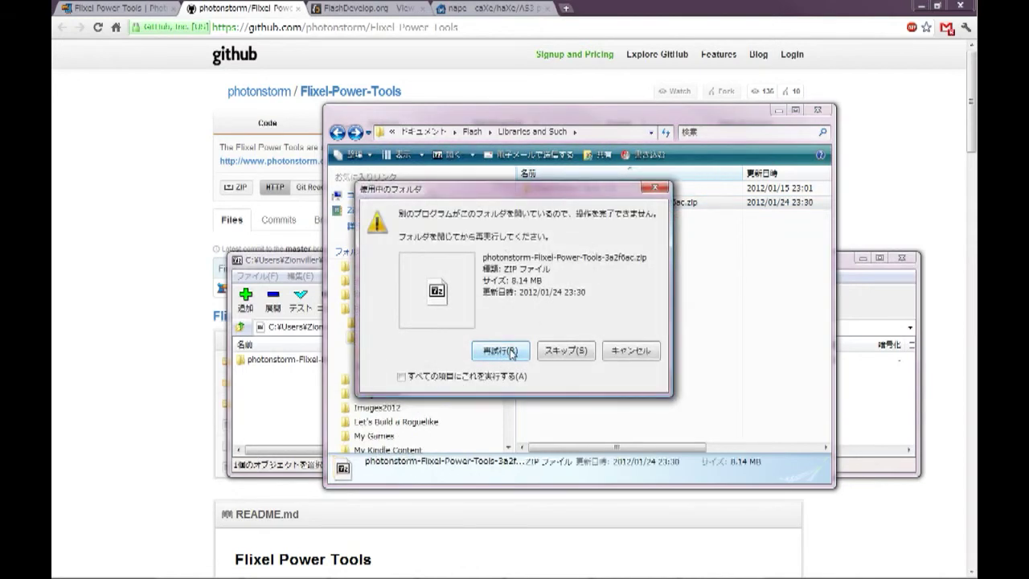
pyautogui.click(511, 353)
pyautogui.click(512, 354)
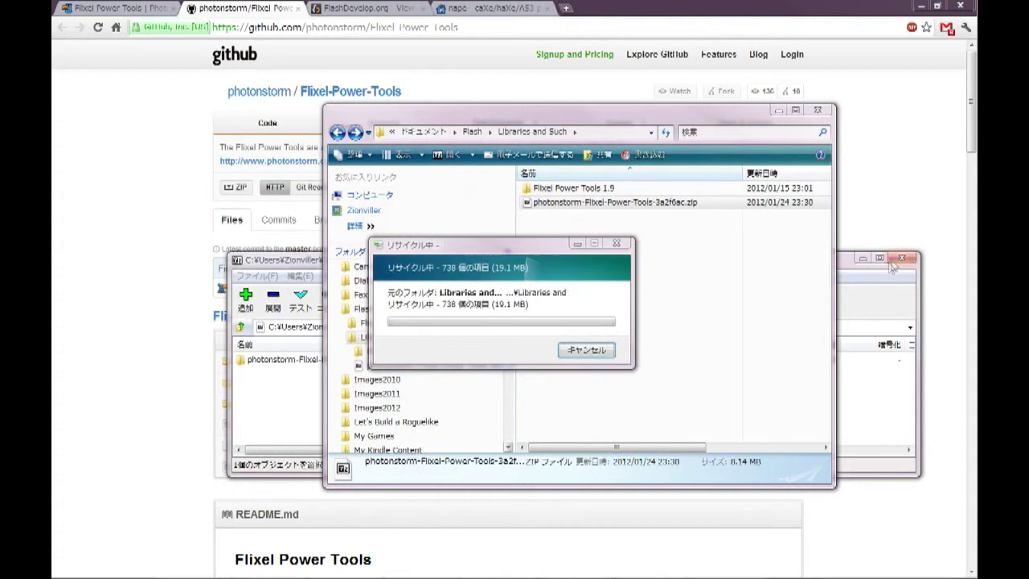
pyautogui.click(902, 259)
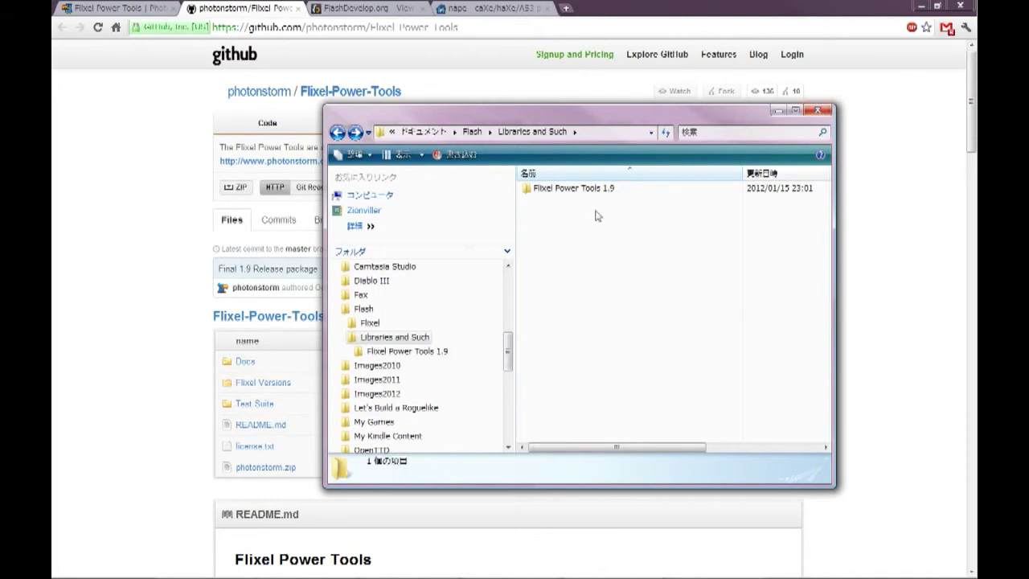
# Close Explorer and go back to flixel.org/download.html in the first Chrome tab
pyautogui.click(817, 112)
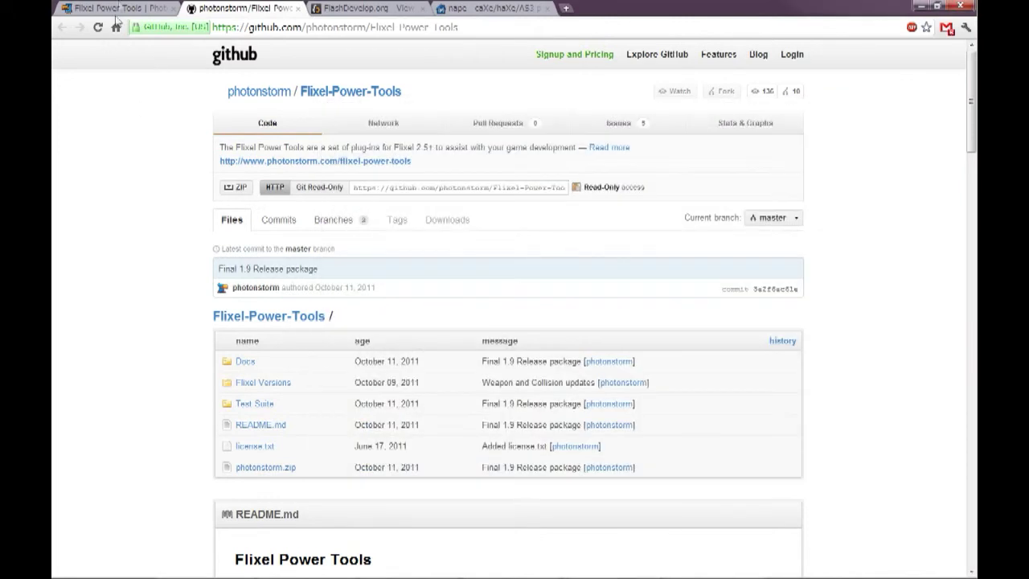
pyautogui.click(117, 16)
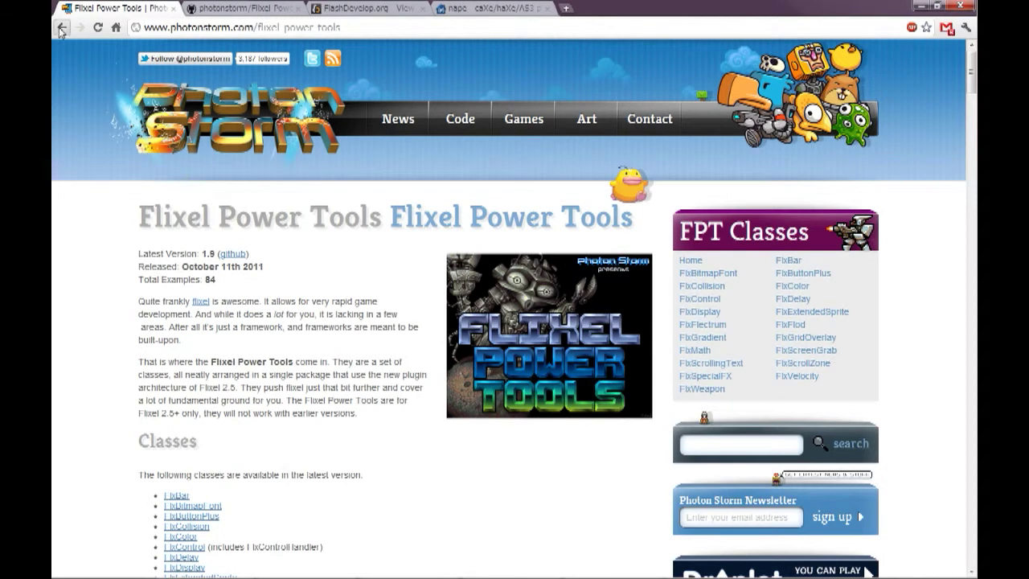
pyautogui.click(62, 27)
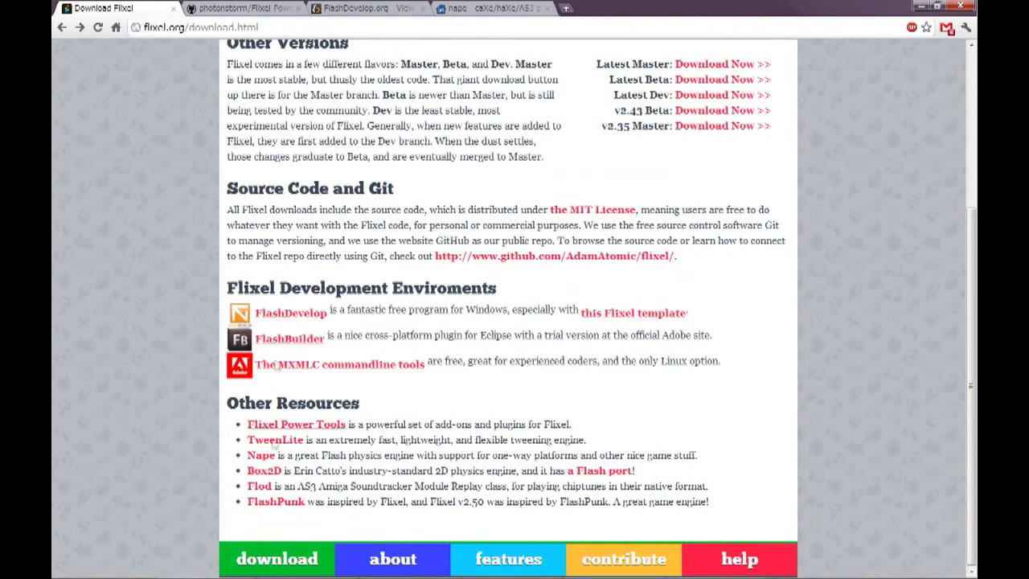
pyautogui.scroll(3, 134, 113)
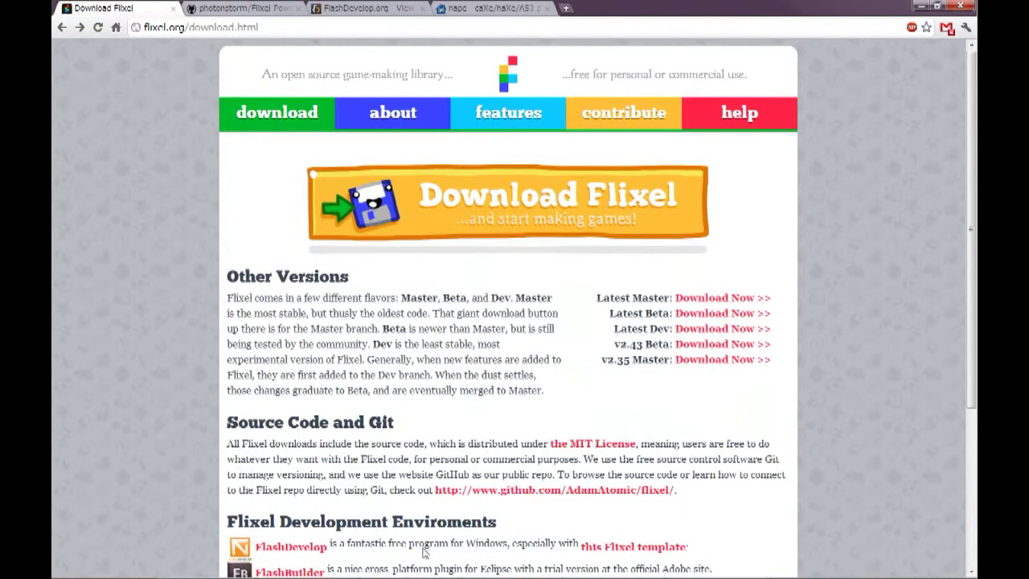
pyautogui.scroll(-3, 418, 540)
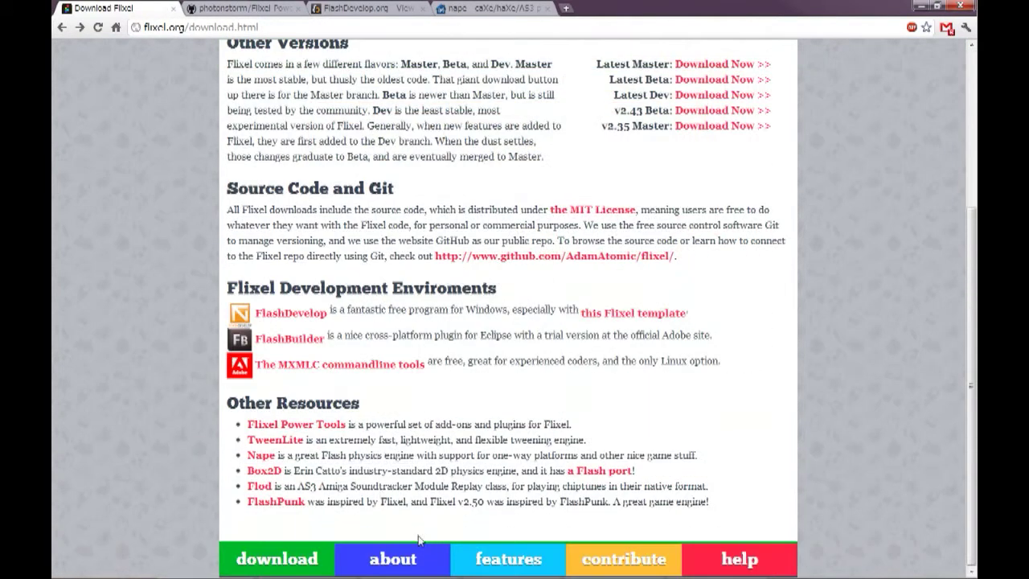
pyautogui.click(265, 456)
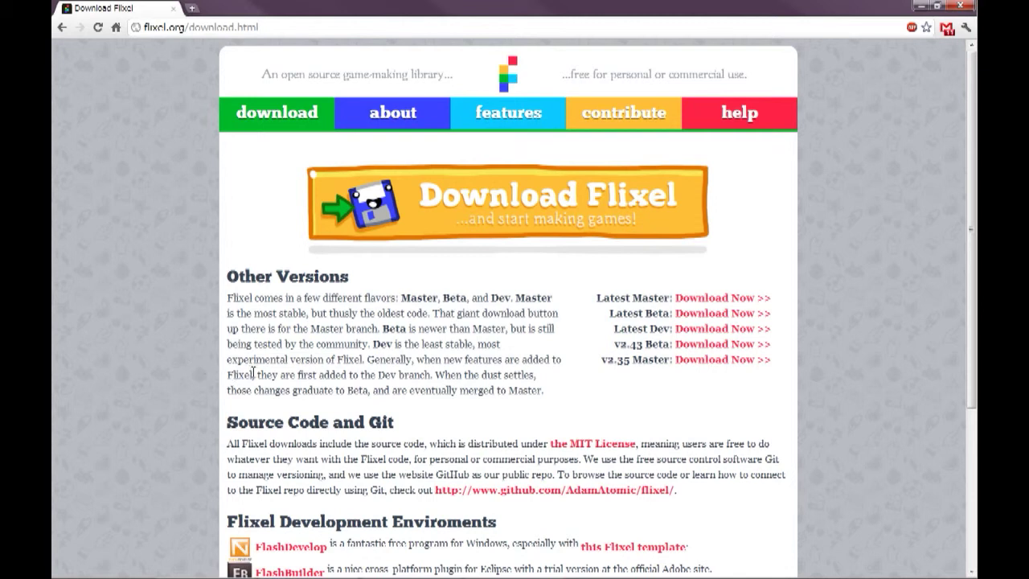
# Follow the Nape link under Other Resources to its Downloads tab listing 0.942γ patch builds
pyautogui.scroll(-3, 254, 373)
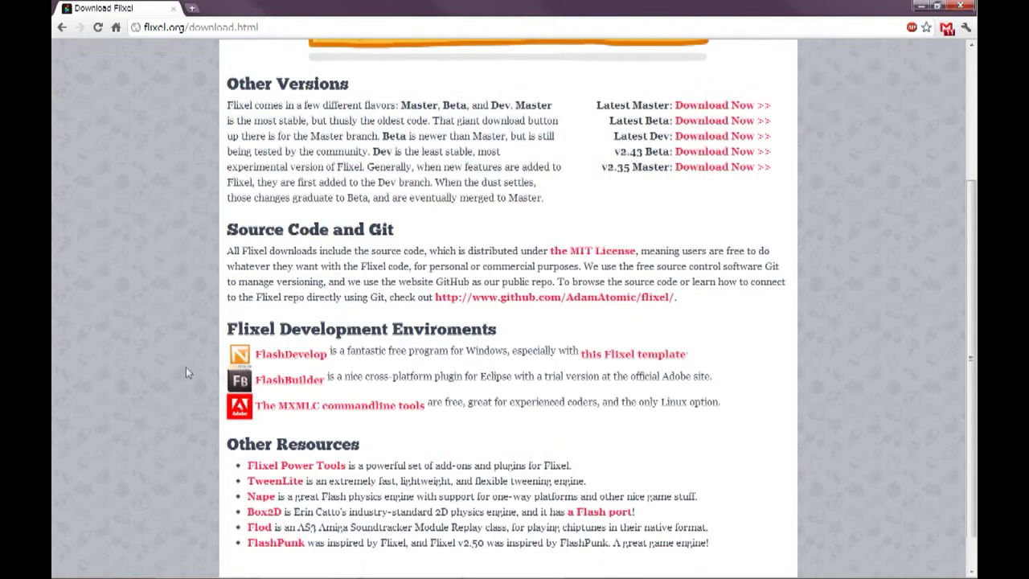
pyautogui.click(261, 497)
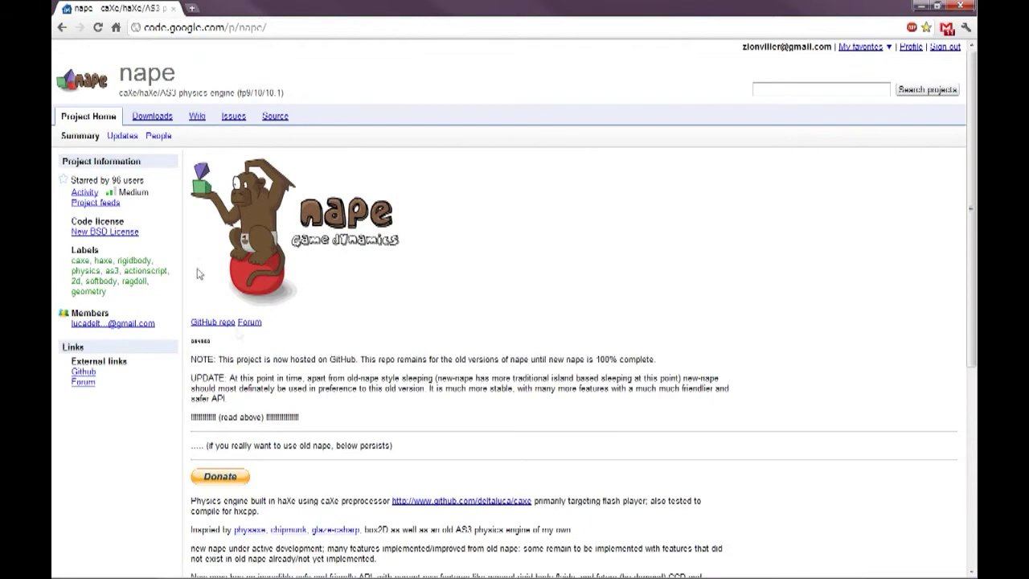
pyautogui.click(156, 119)
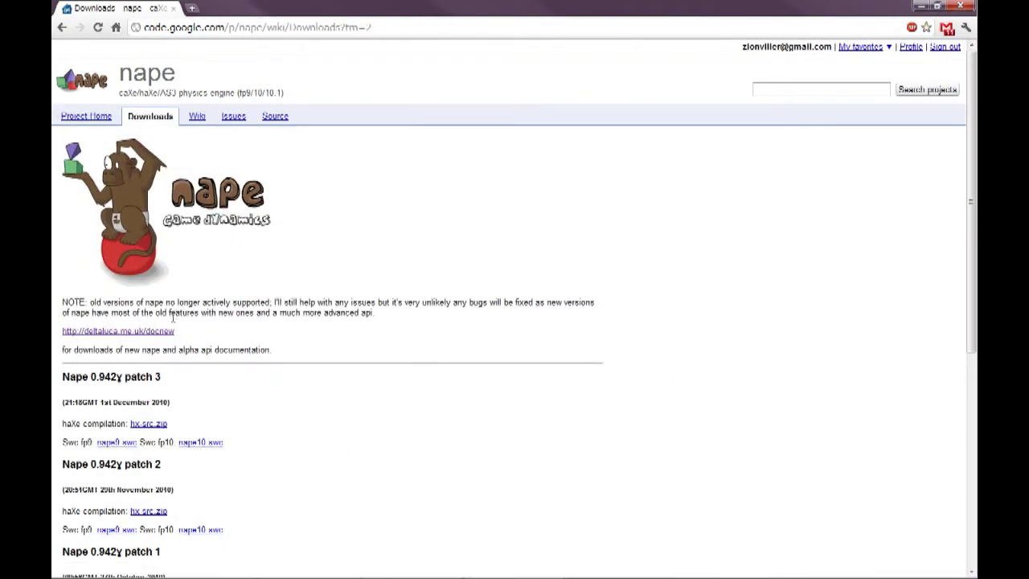
pyautogui.scroll(-2, 169, 318)
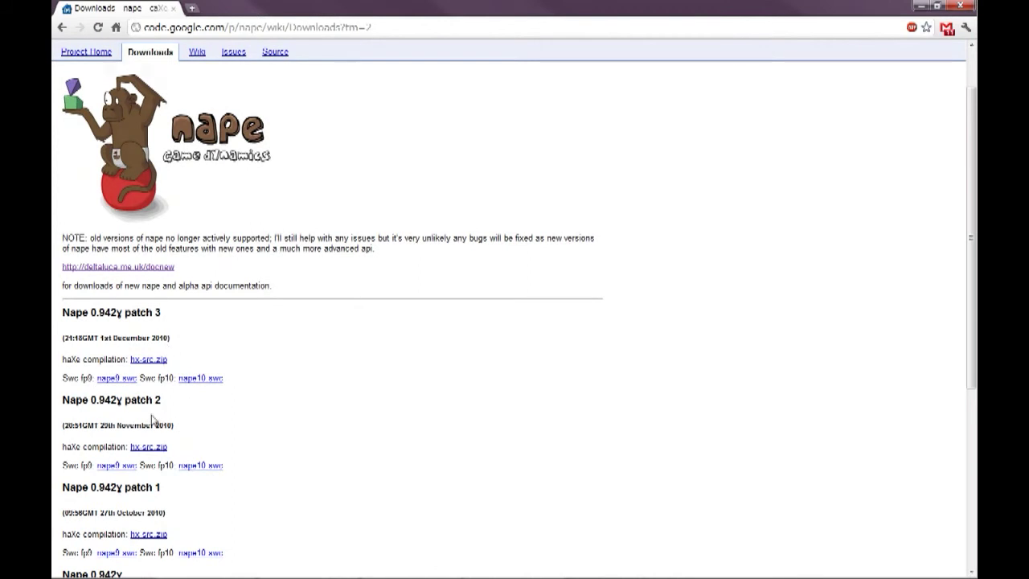
pyautogui.scroll(-10, 153, 419)
pyautogui.scroll(12, 146, 404)
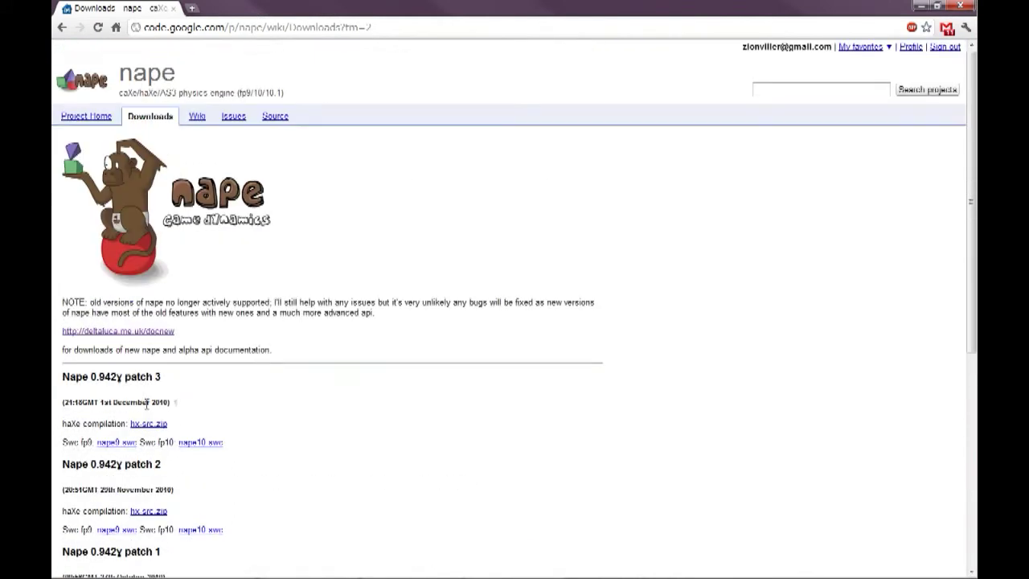
# Open the deltaluca.me.uk/docnew index offering Milestone 7.3 assert, debug and release builds
pyautogui.click(105, 332)
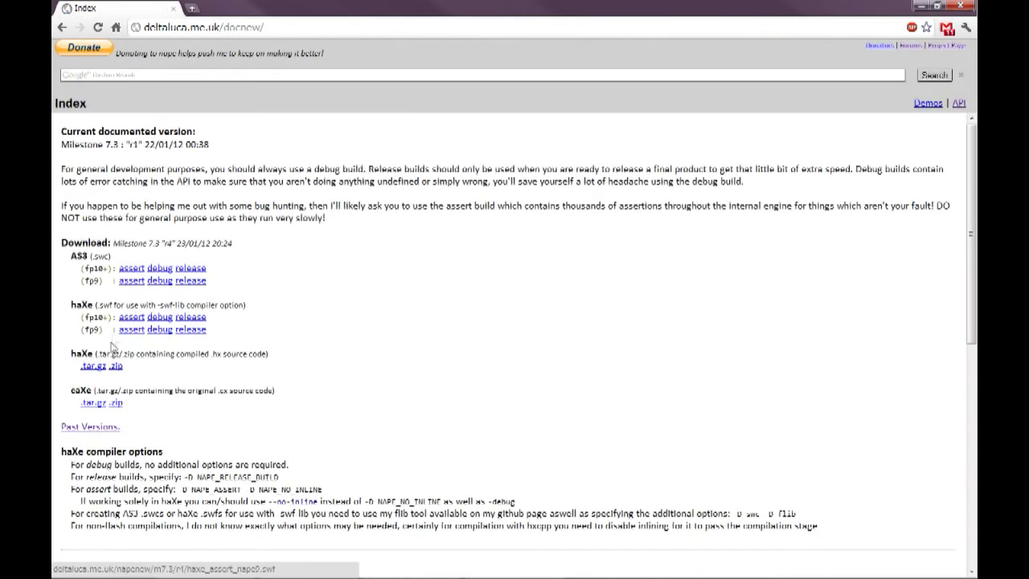